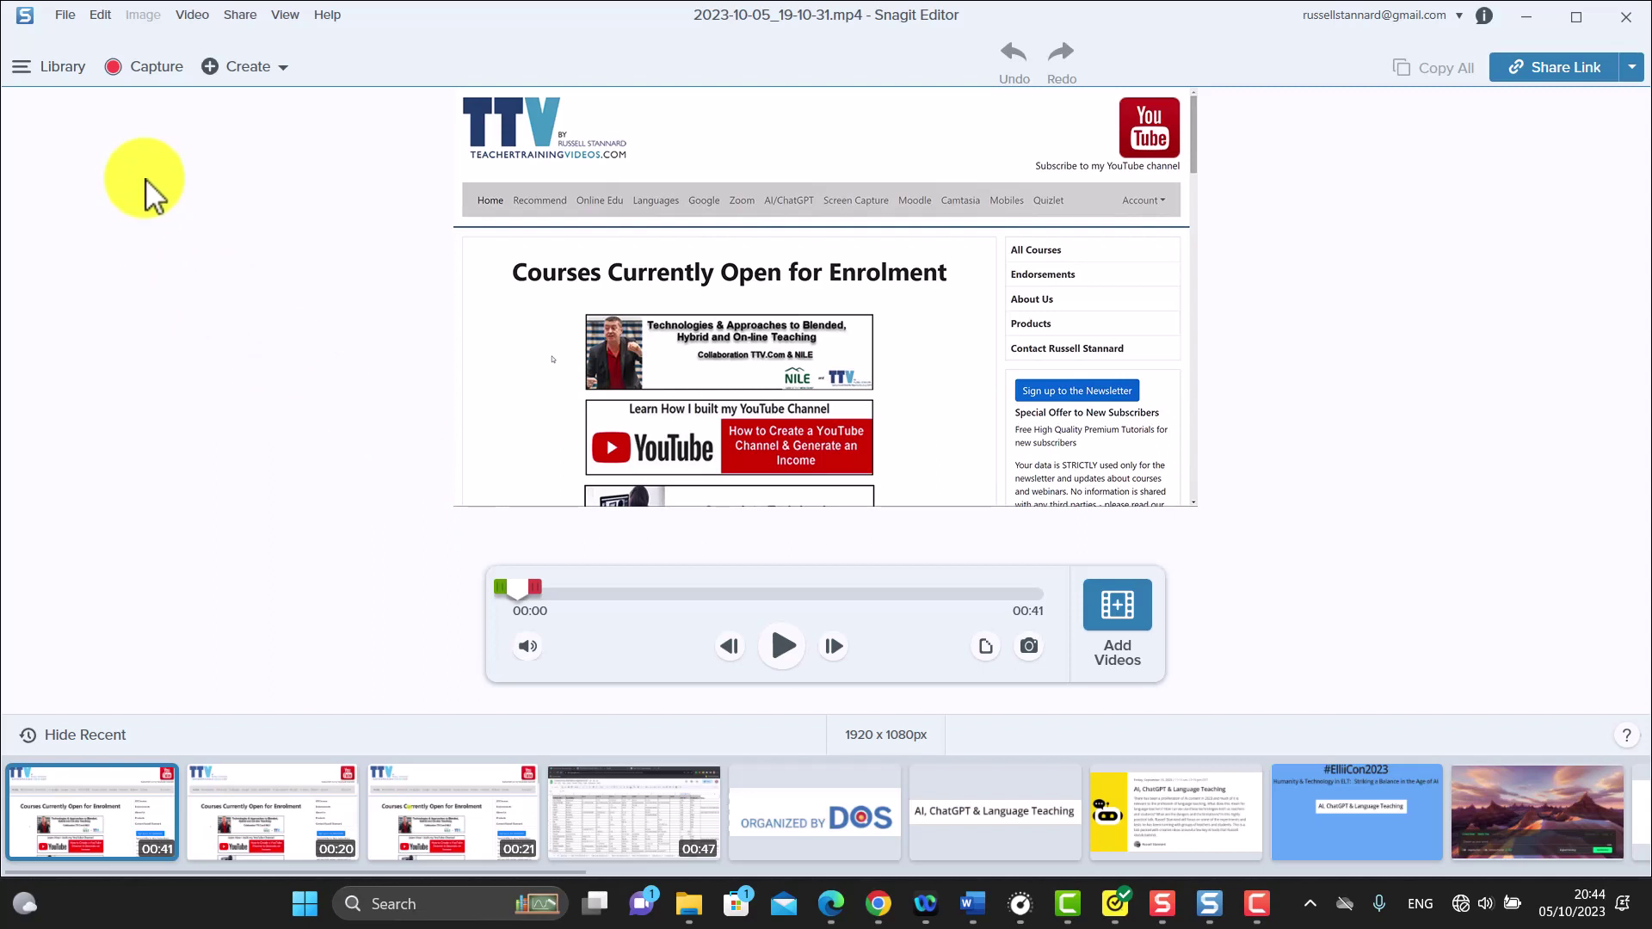
Open Snagit's Video capture settings and turn on Record System Audio.
{"action": "left_click", "coordinate": [158, 69]}
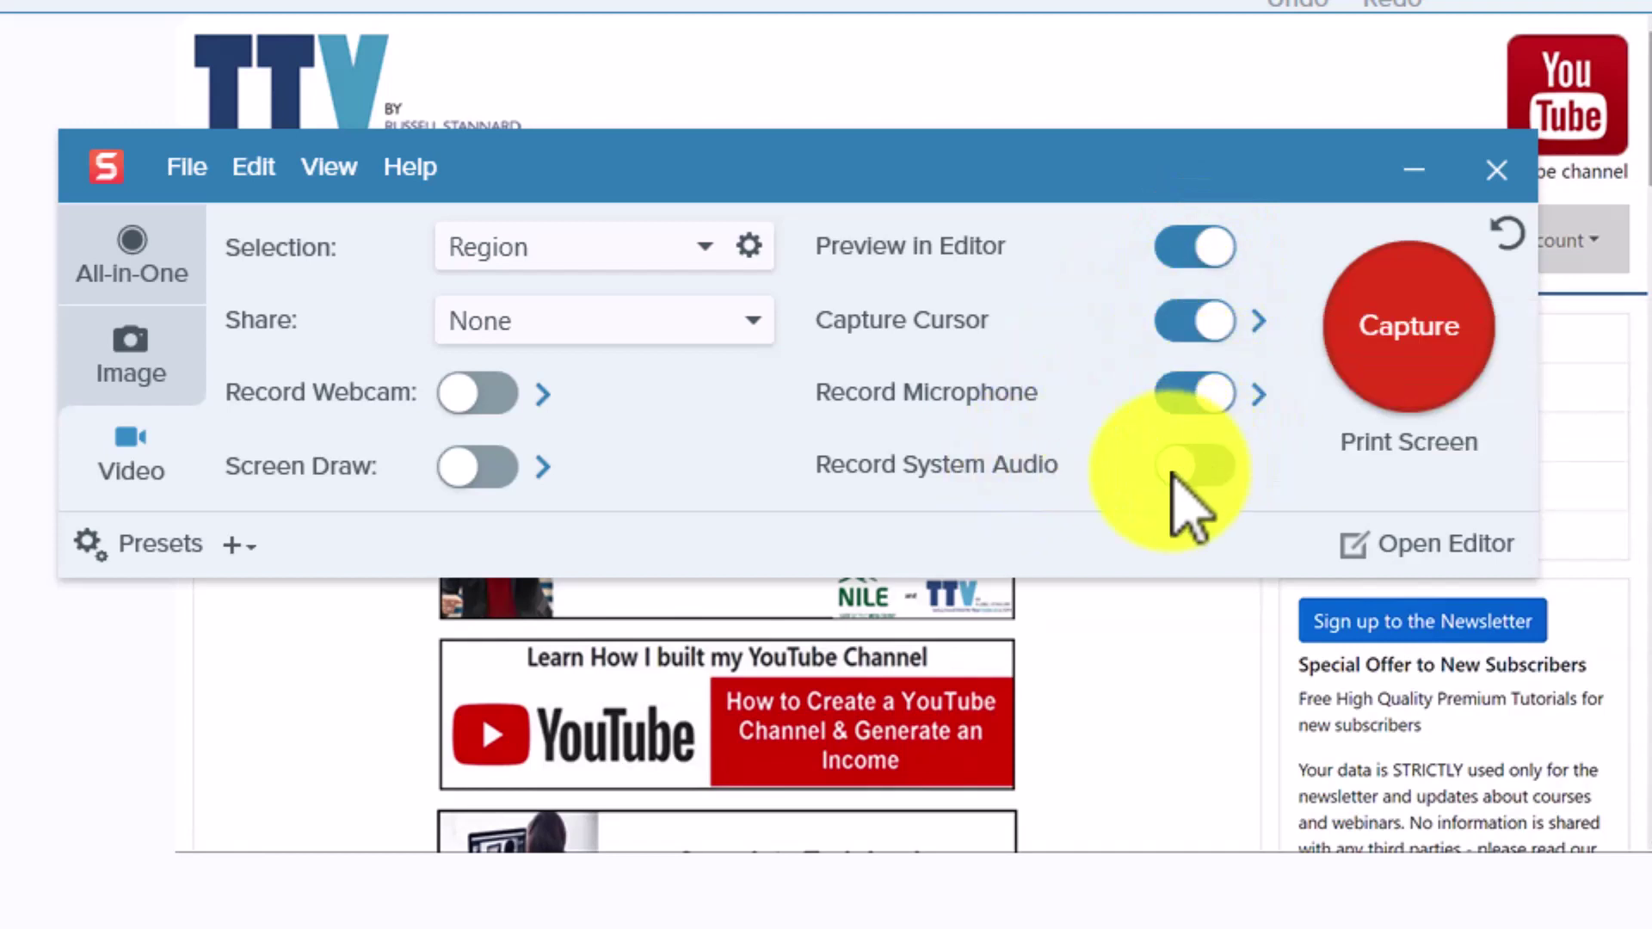
{"action": "left_click", "coordinate": [1214, 467]}
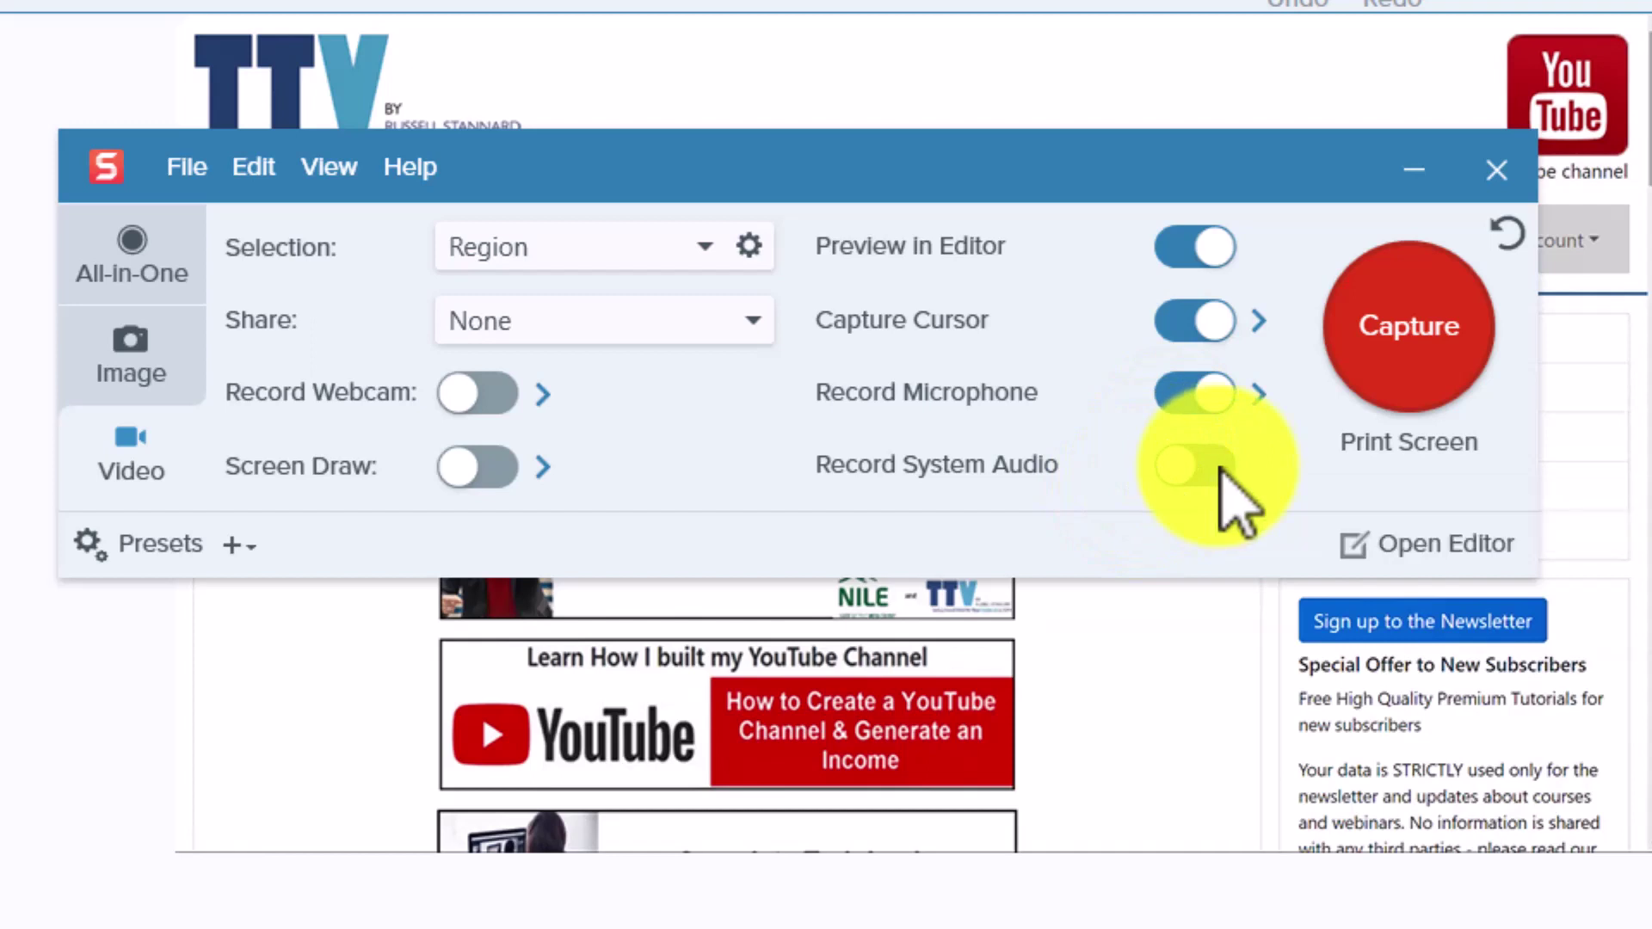
{"action": "left_click", "coordinate": [1231, 466]}
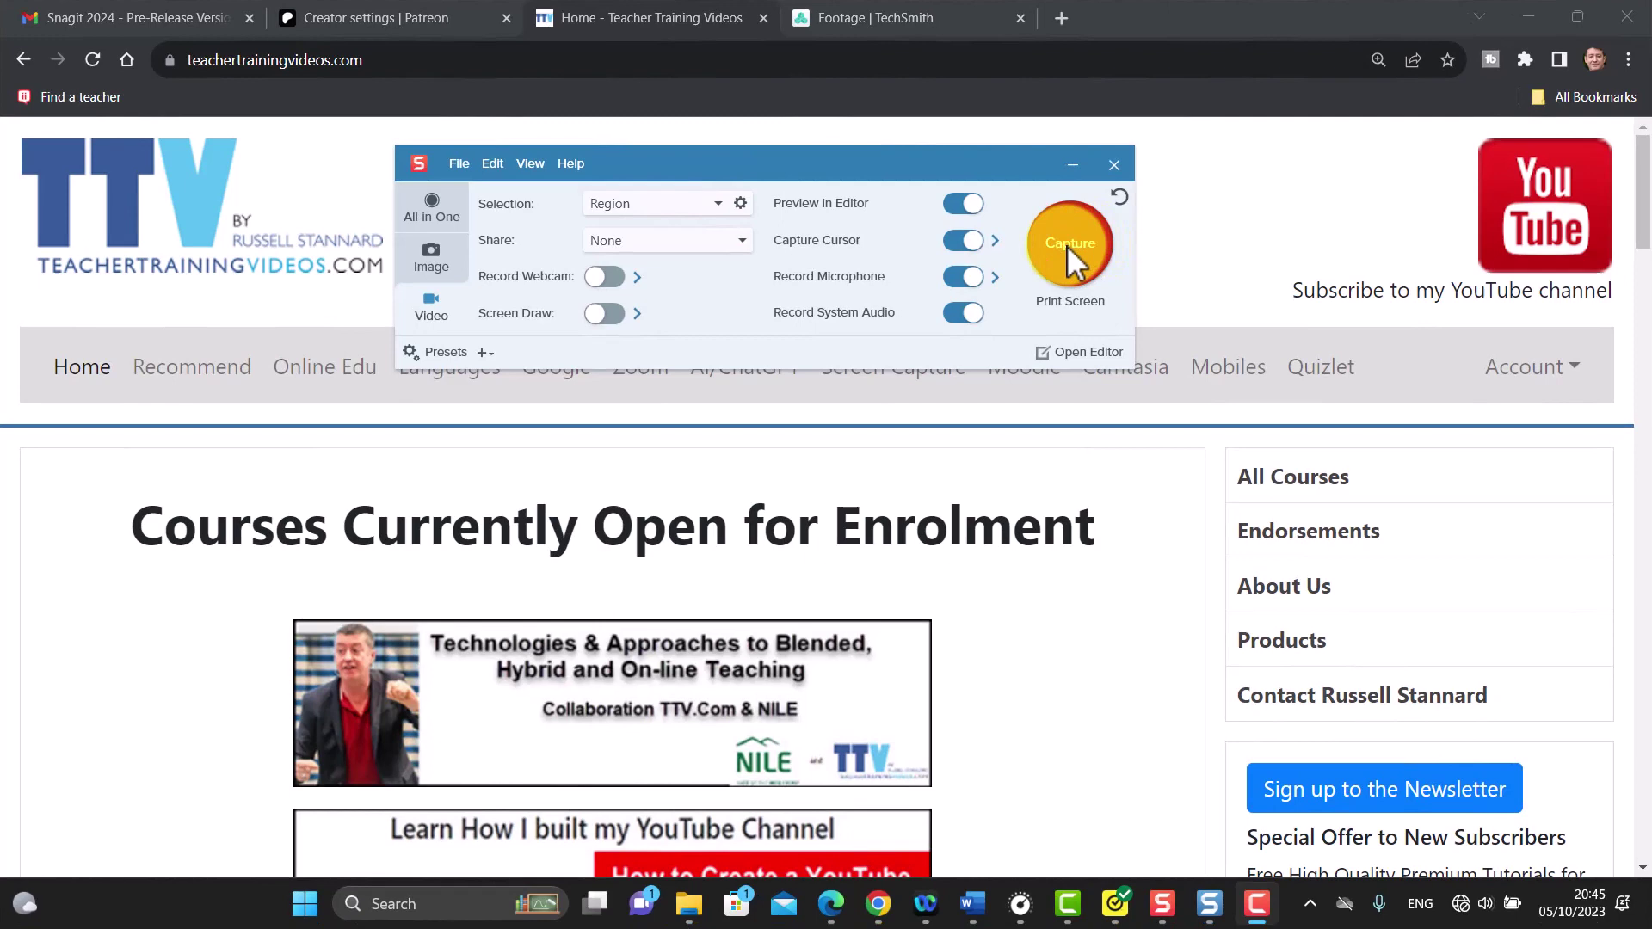
Set the video capture region to the full 1920 × 1080 screen showing the TTV homepage.
{"action": "left_click", "coordinate": [1067, 244]}
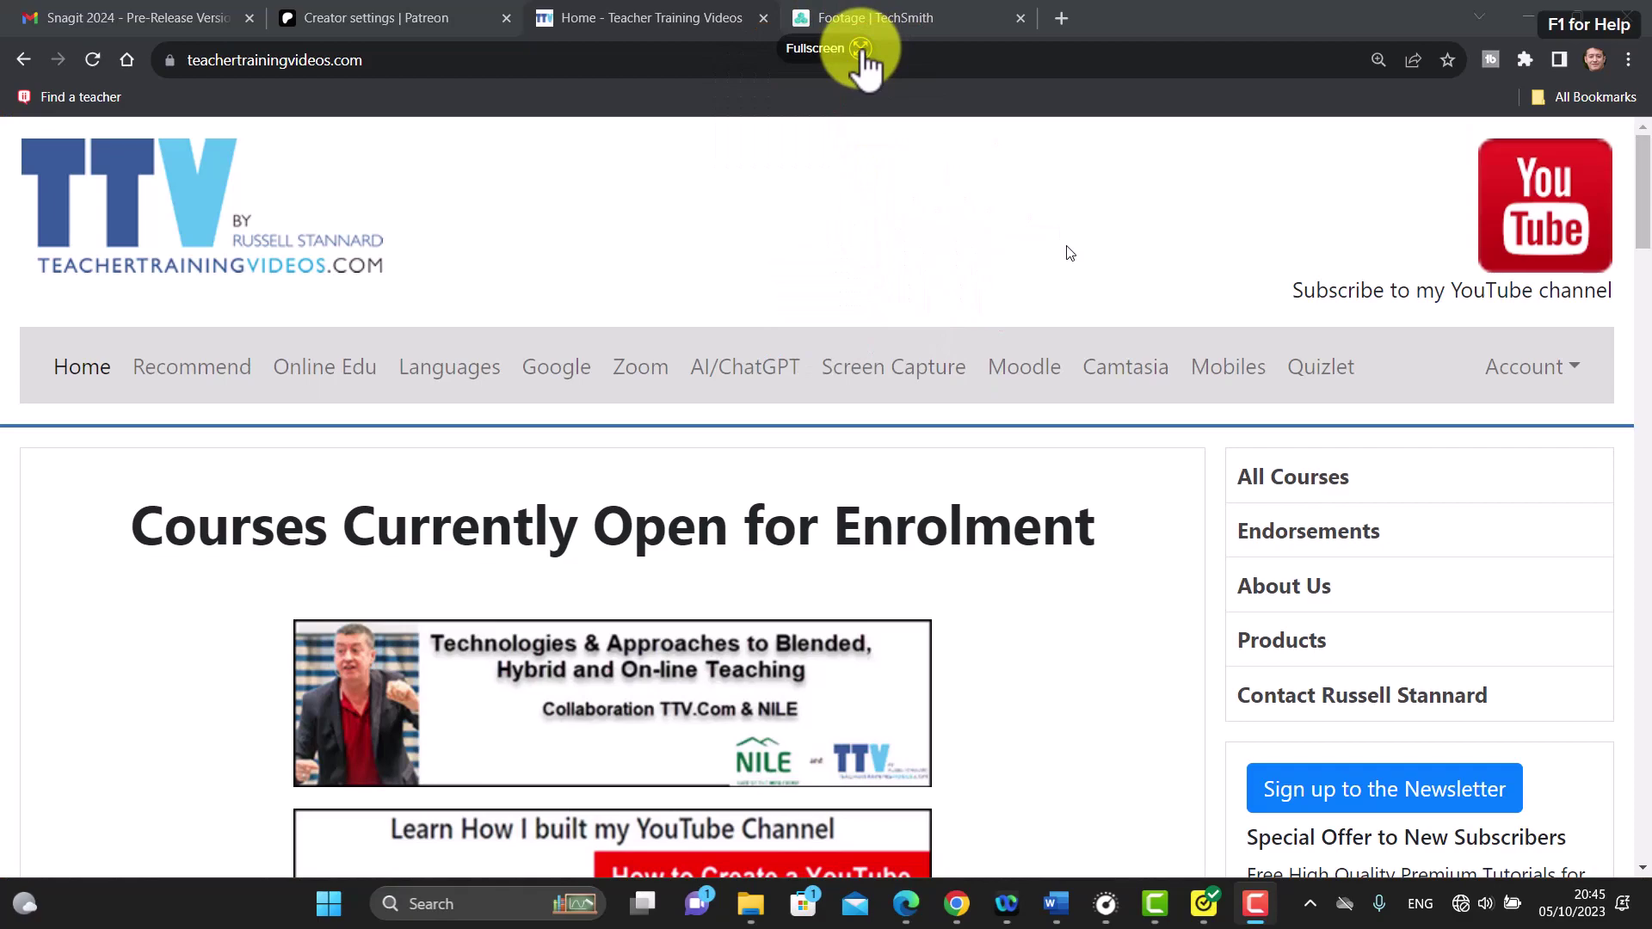
{"action": "left_click", "coordinate": [861, 52]}
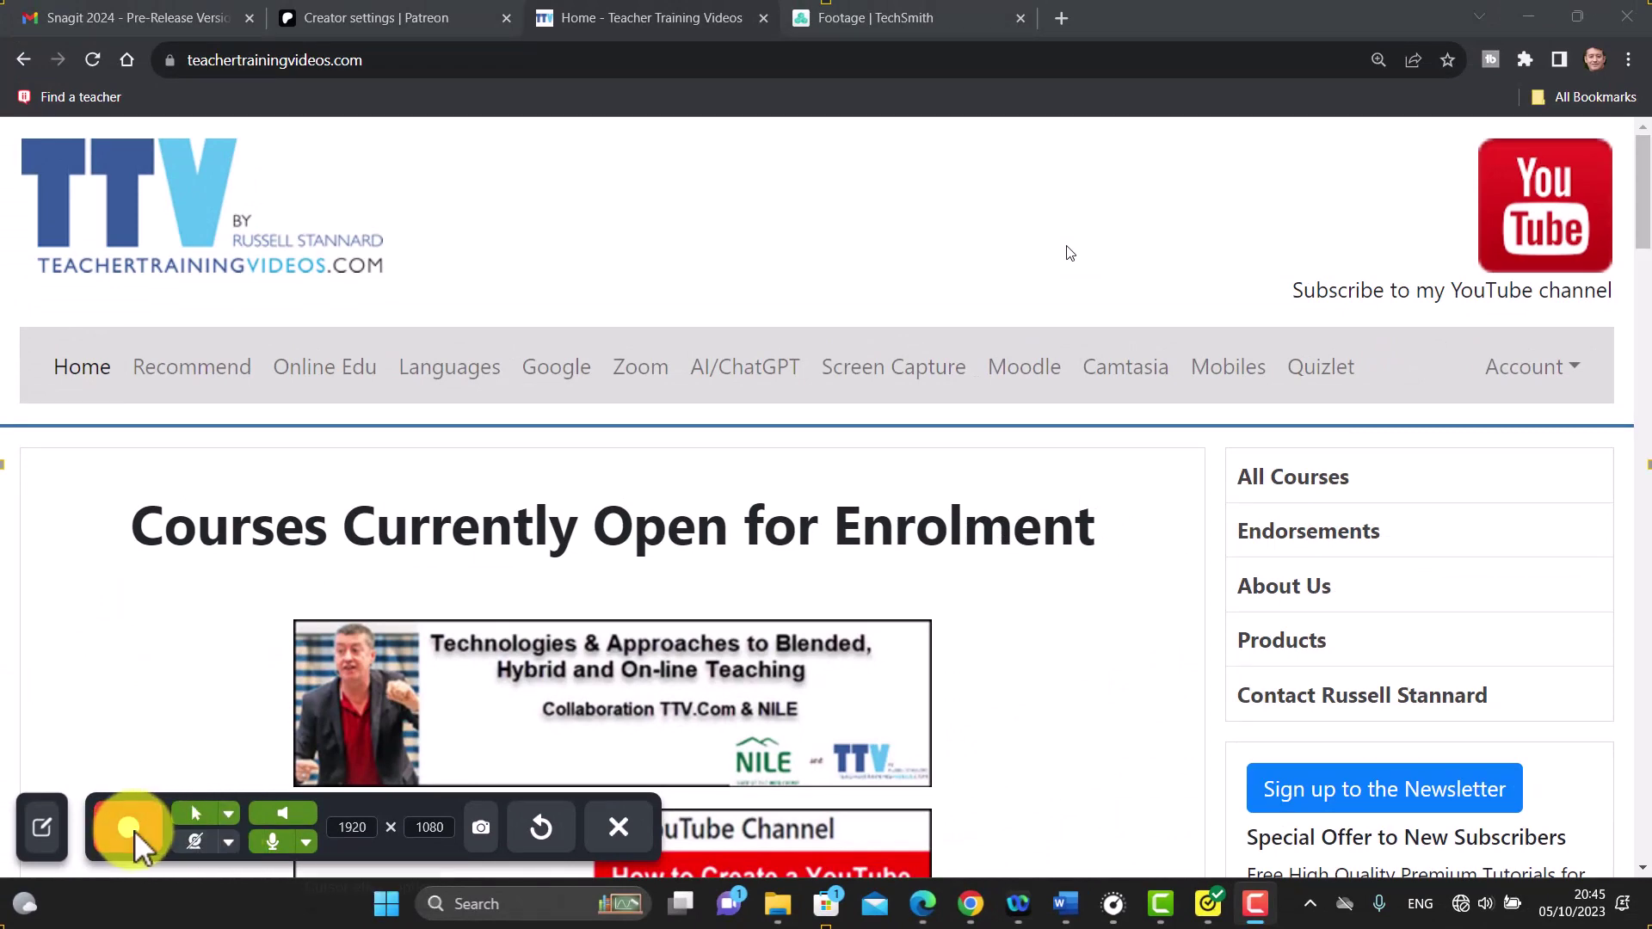
Record the TTV homepage while scrolling down and back to the top, pausing at 21 seconds.
{"action": "left_click", "coordinate": [135, 830]}
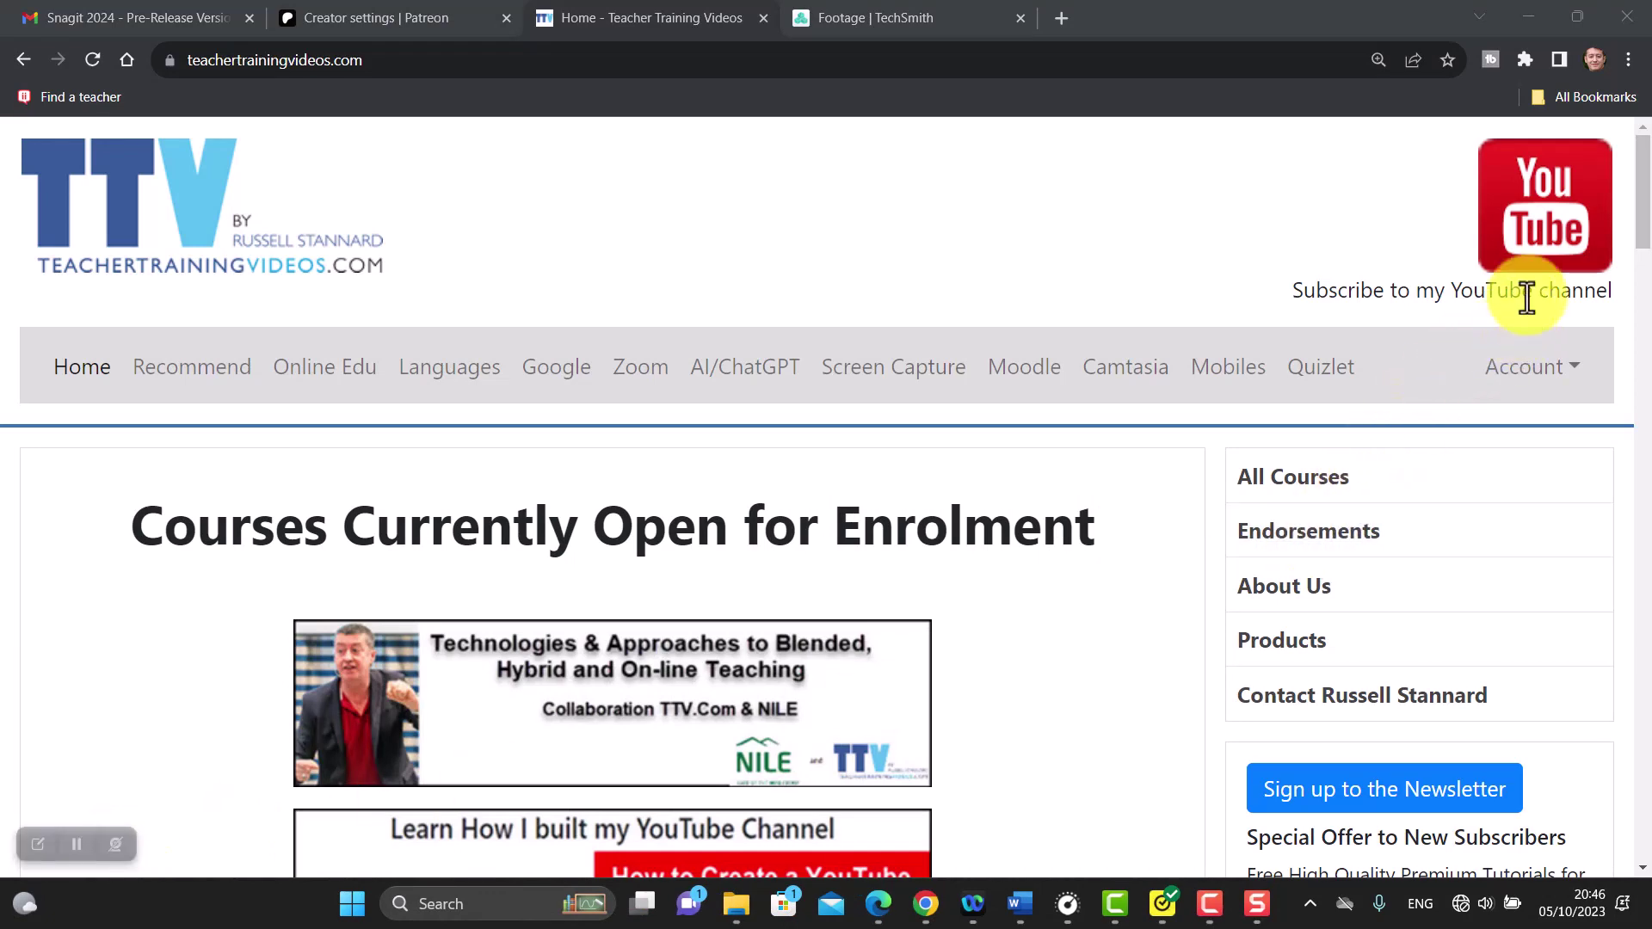
{"action": "scroll", "coordinate": [1646, 276], "scroll_direction": "down", "scroll_amount": 5}
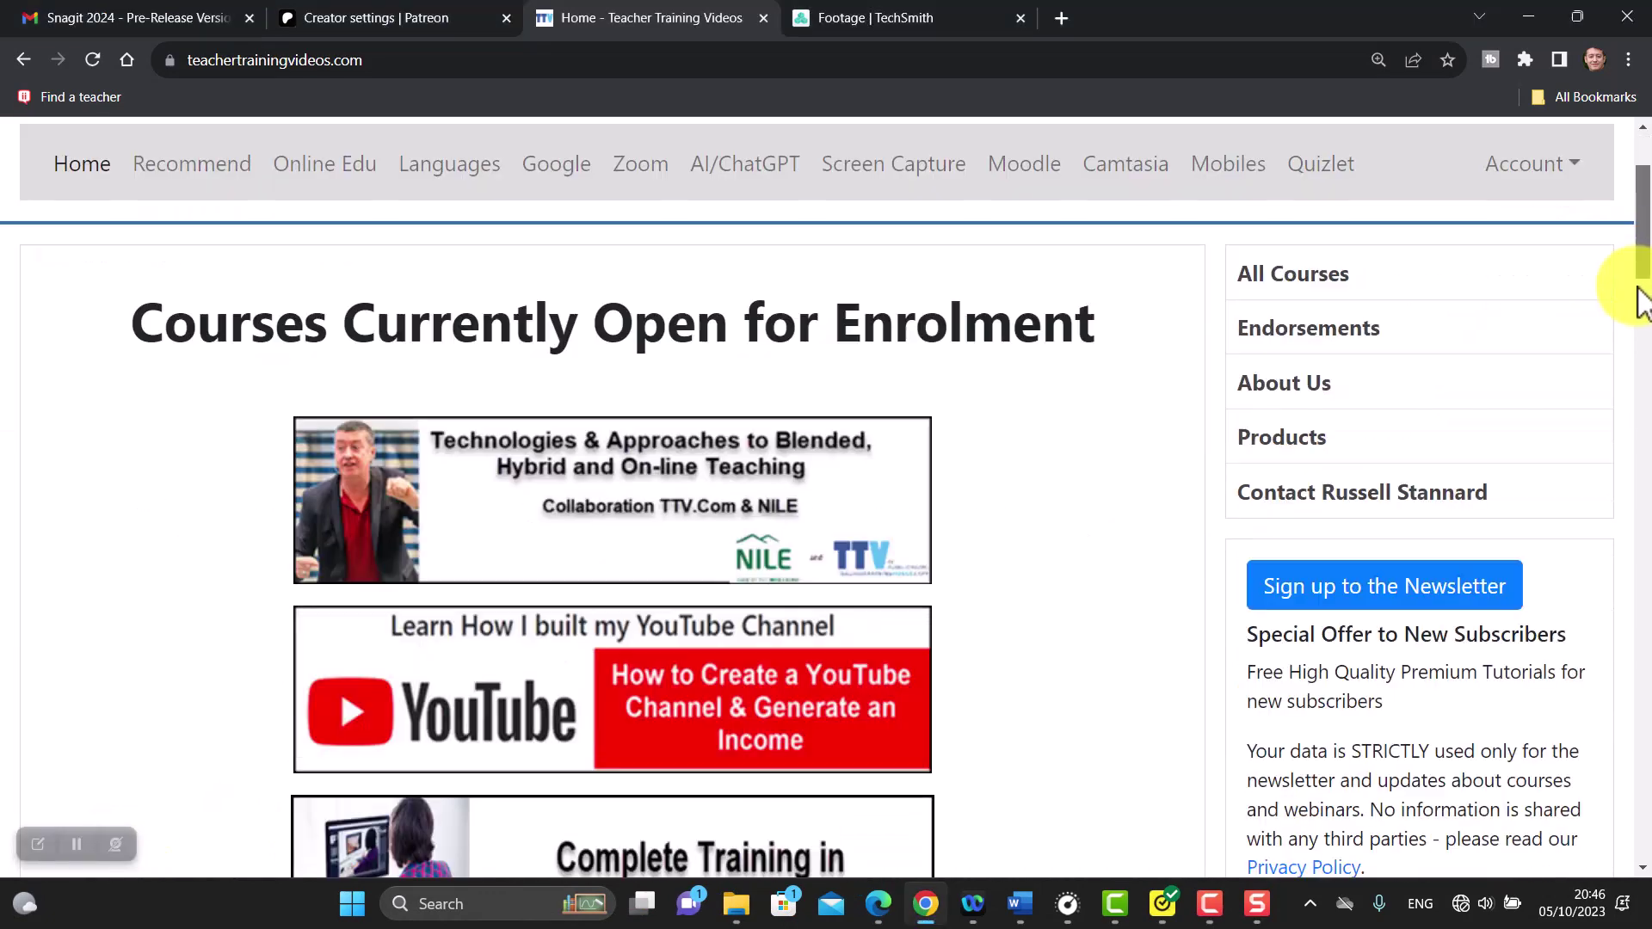
{"action": "scroll", "coordinate": [1643, 327], "scroll_direction": "down", "scroll_amount": 3}
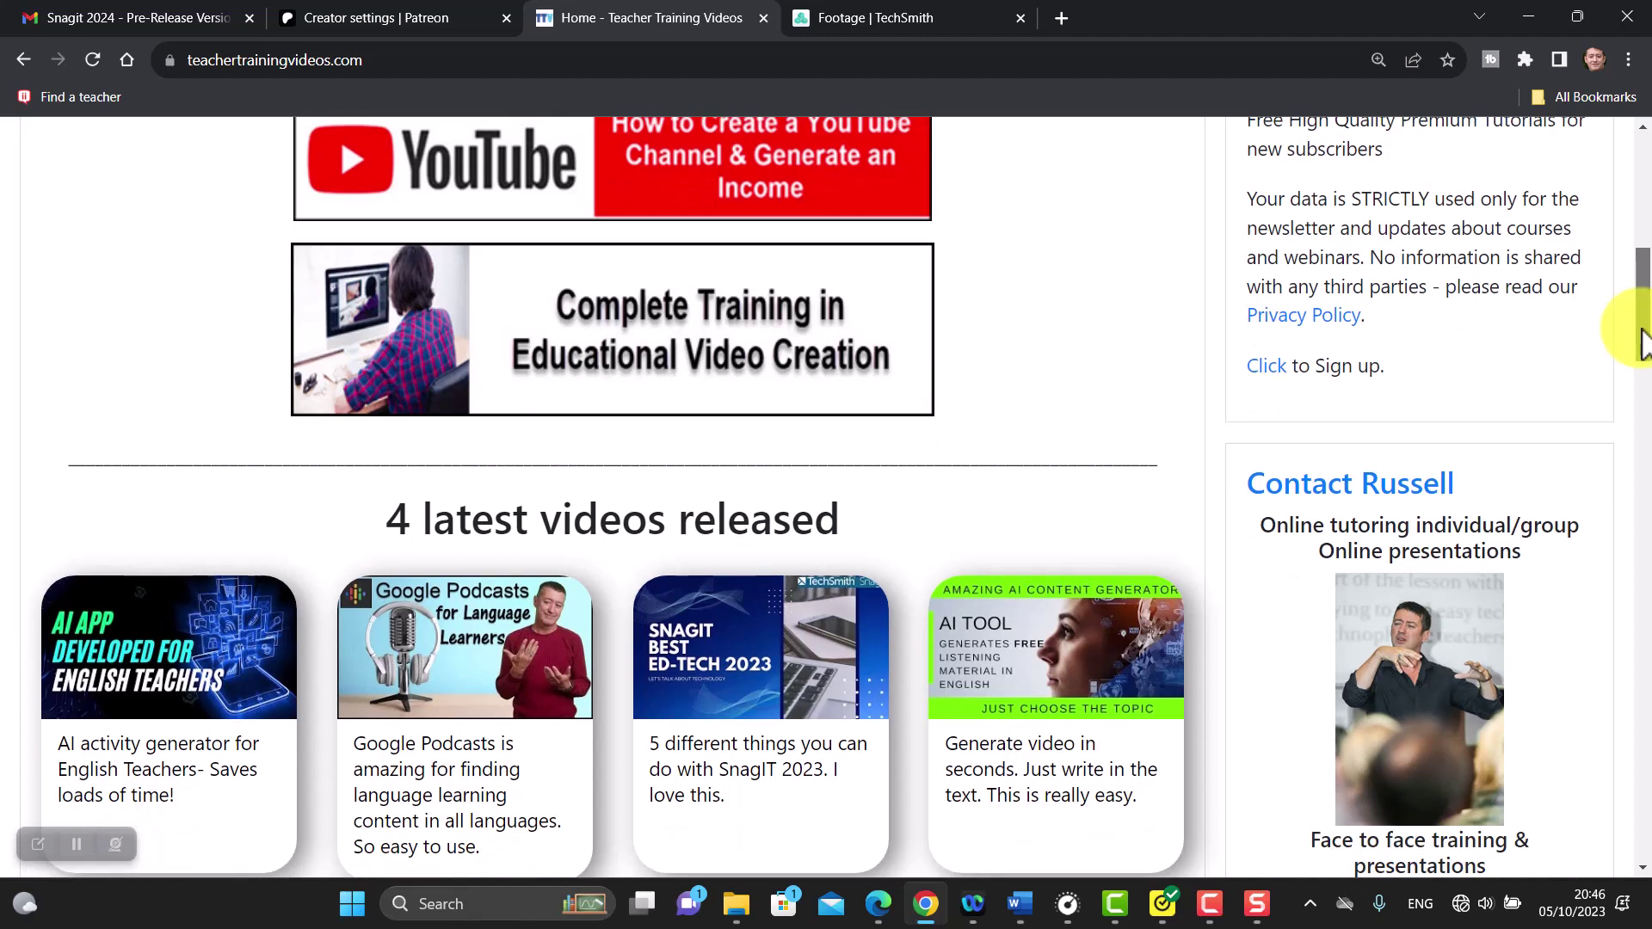
{"action": "scroll", "coordinate": [1643, 350], "scroll_direction": "down", "scroll_amount": 1}
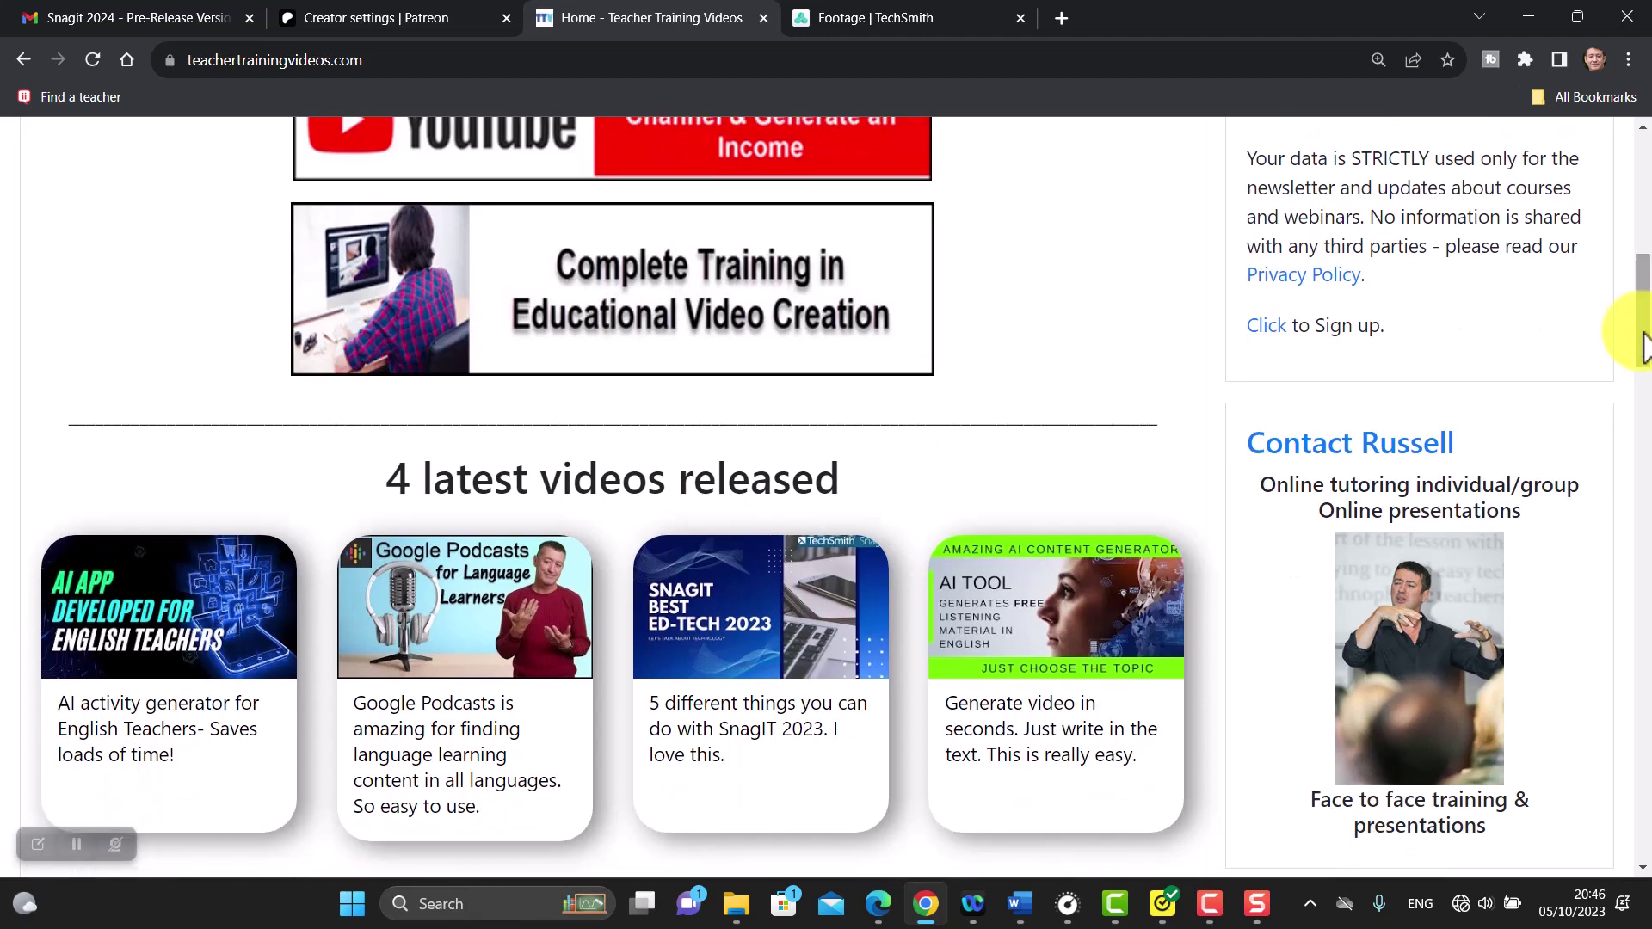
{"action": "left_click_drag", "start_coordinate": [1643, 348], "coordinate": [1644, 145]}
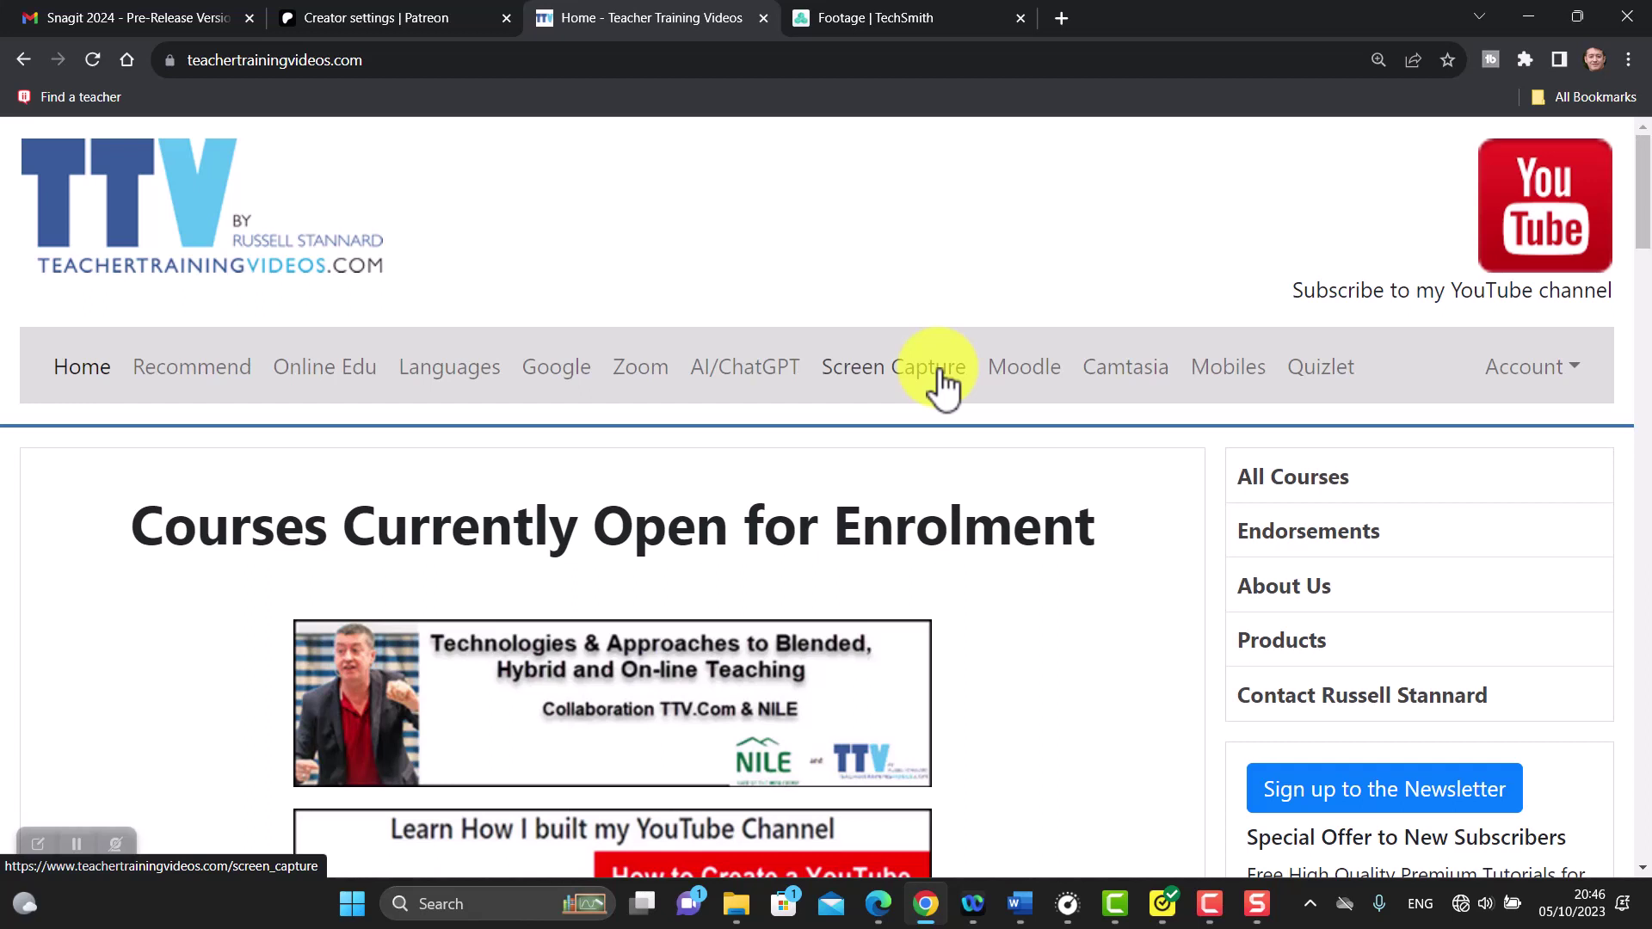
{"action": "left_click", "coordinate": [72, 842]}
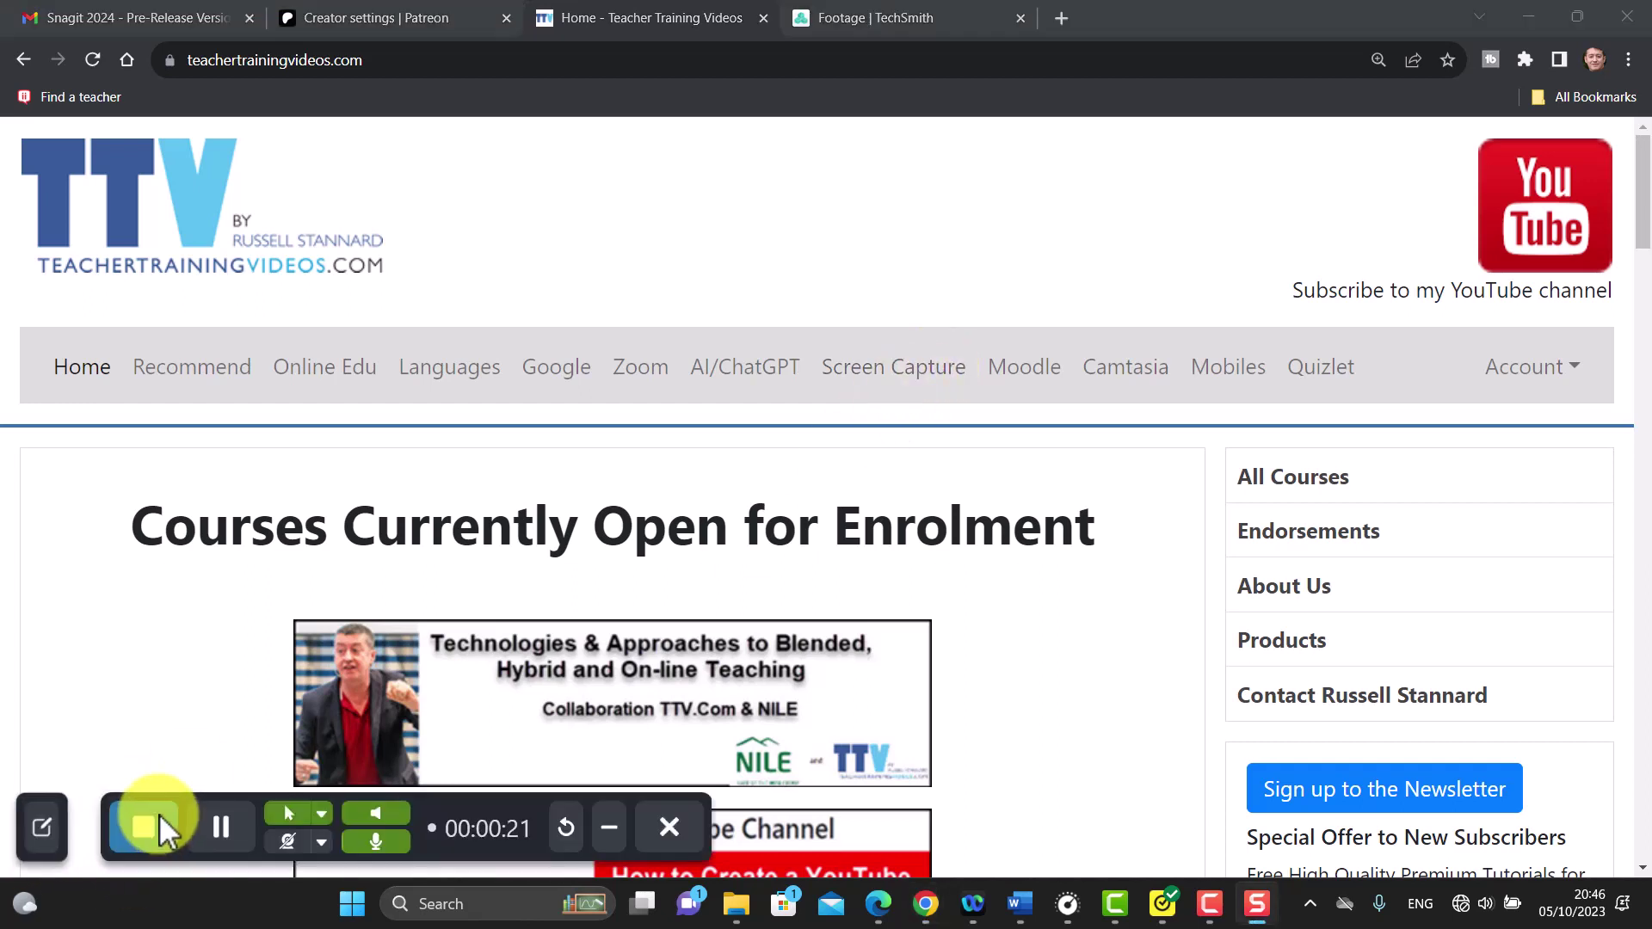
{"action": "left_click", "coordinate": [144, 828]}
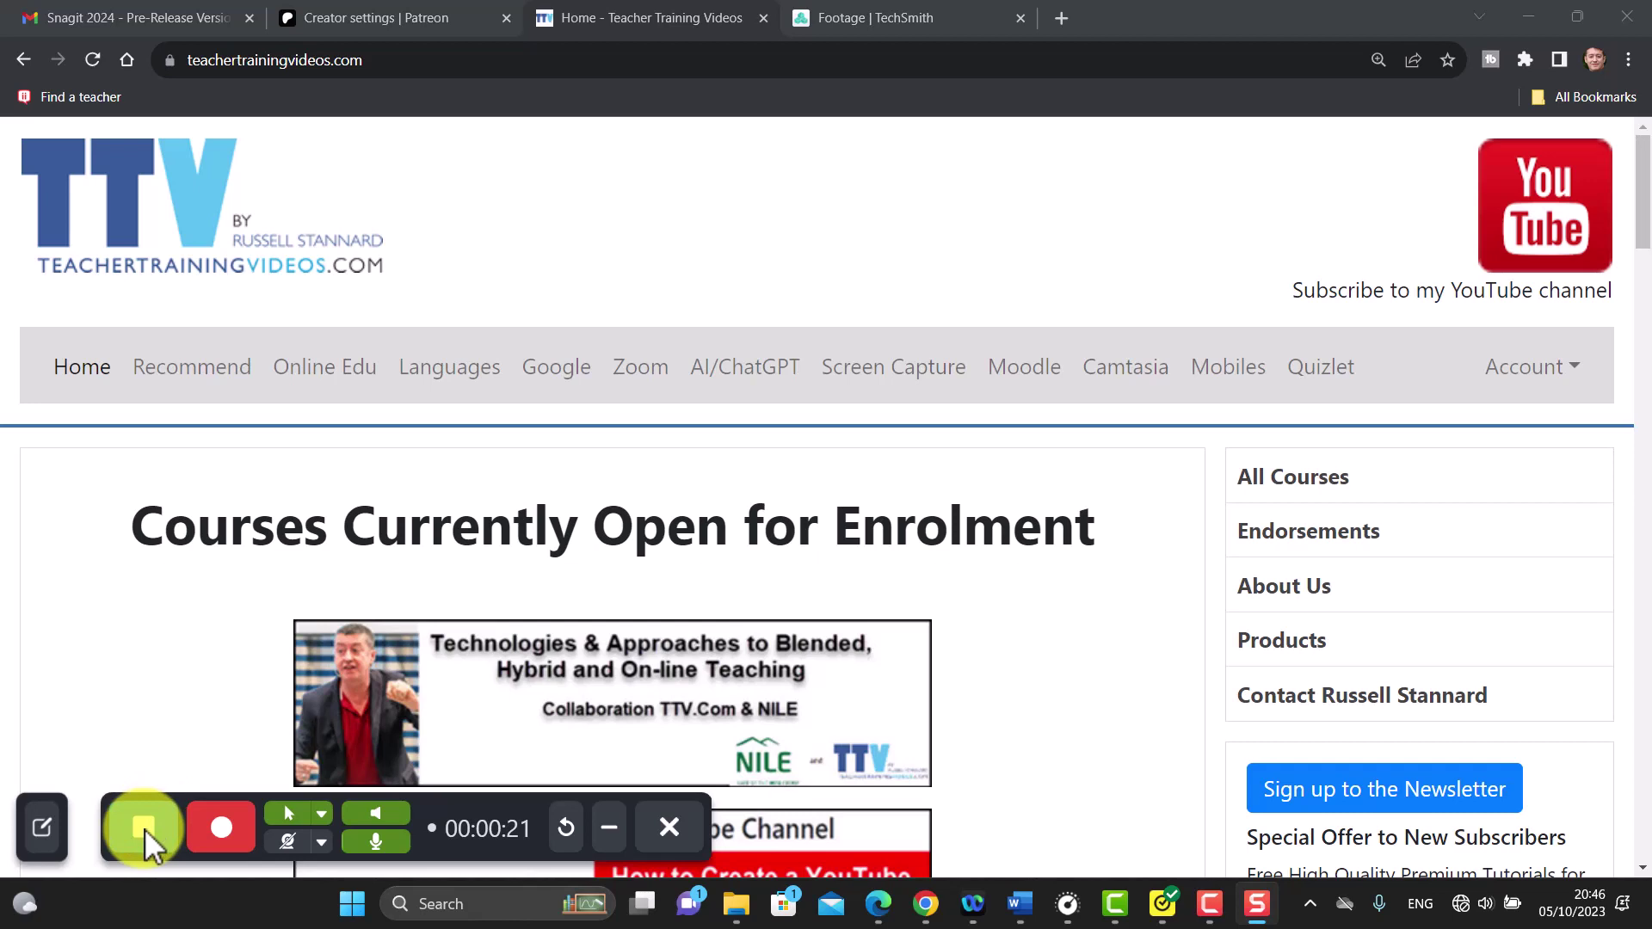
Stop the recording and preview the first seconds of 2023-10-05_20-46-41.mp4 in Snagit Editor.
{"action": "left_click", "coordinate": [144, 829]}
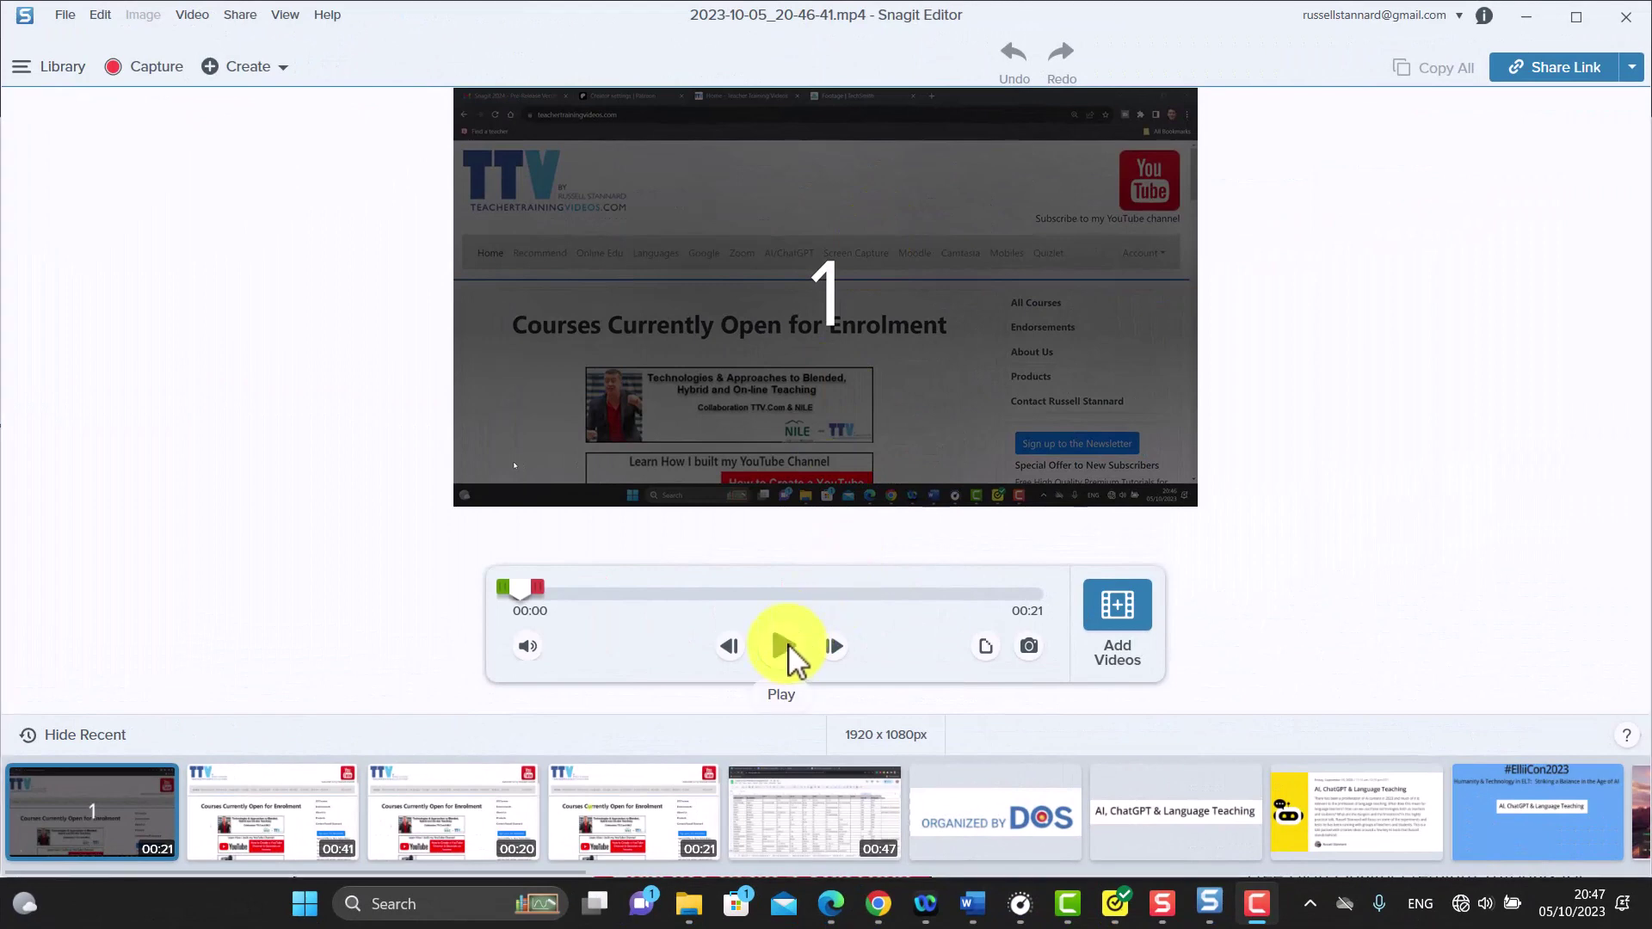
{"action": "left_click", "coordinate": [789, 645]}
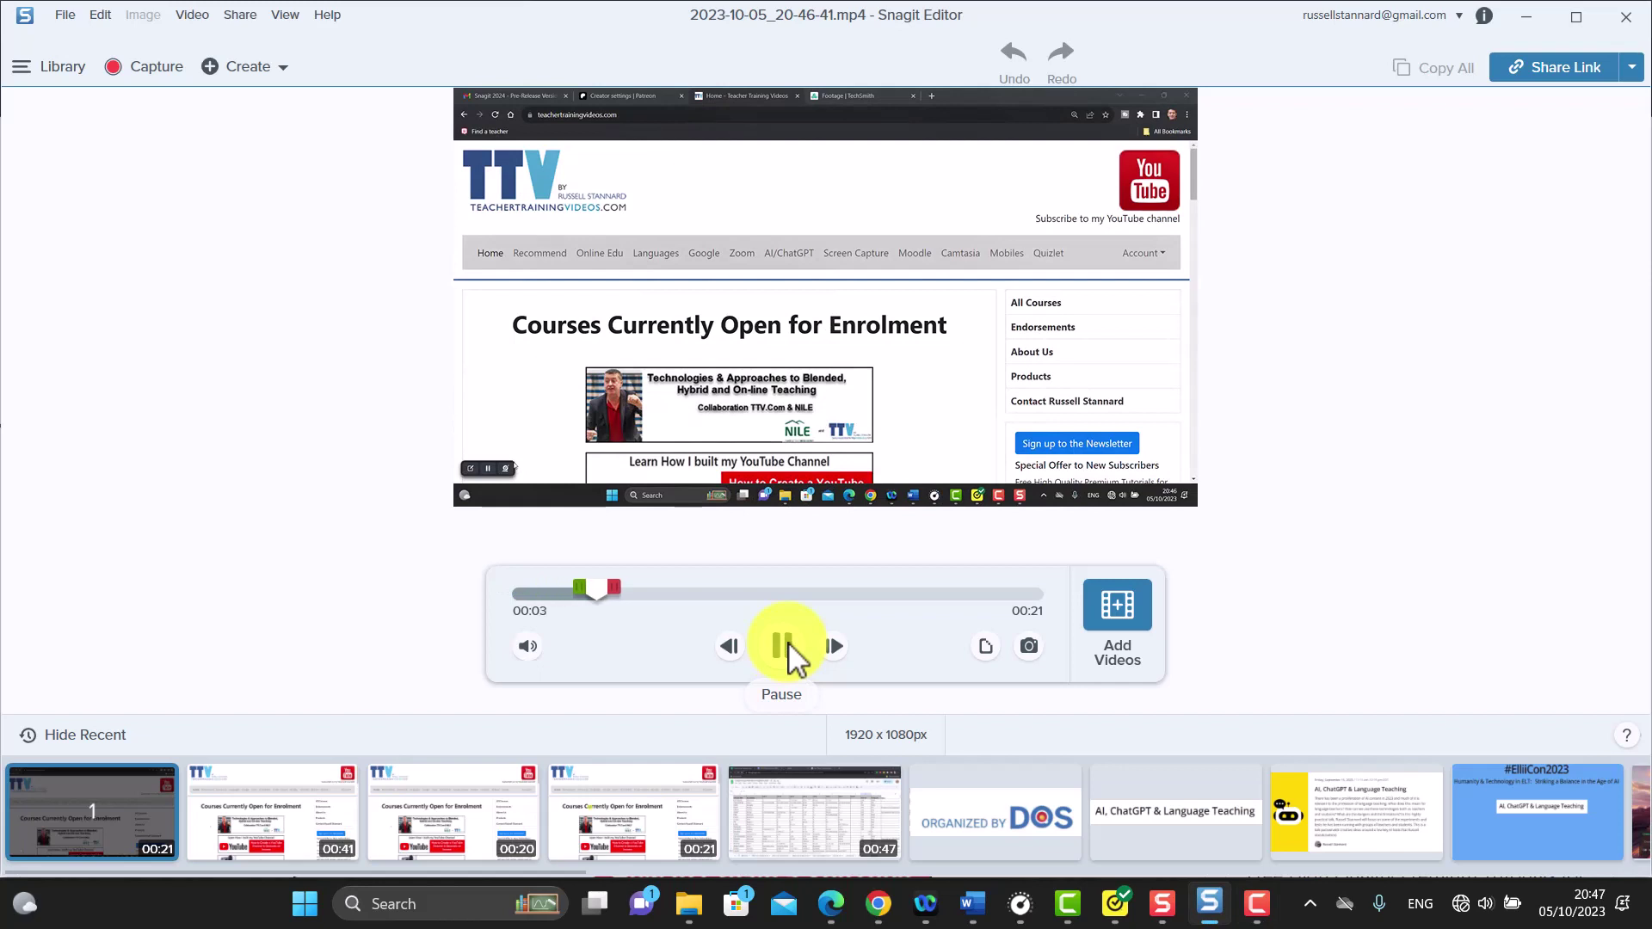
{"action": "left_click", "coordinate": [784, 646]}
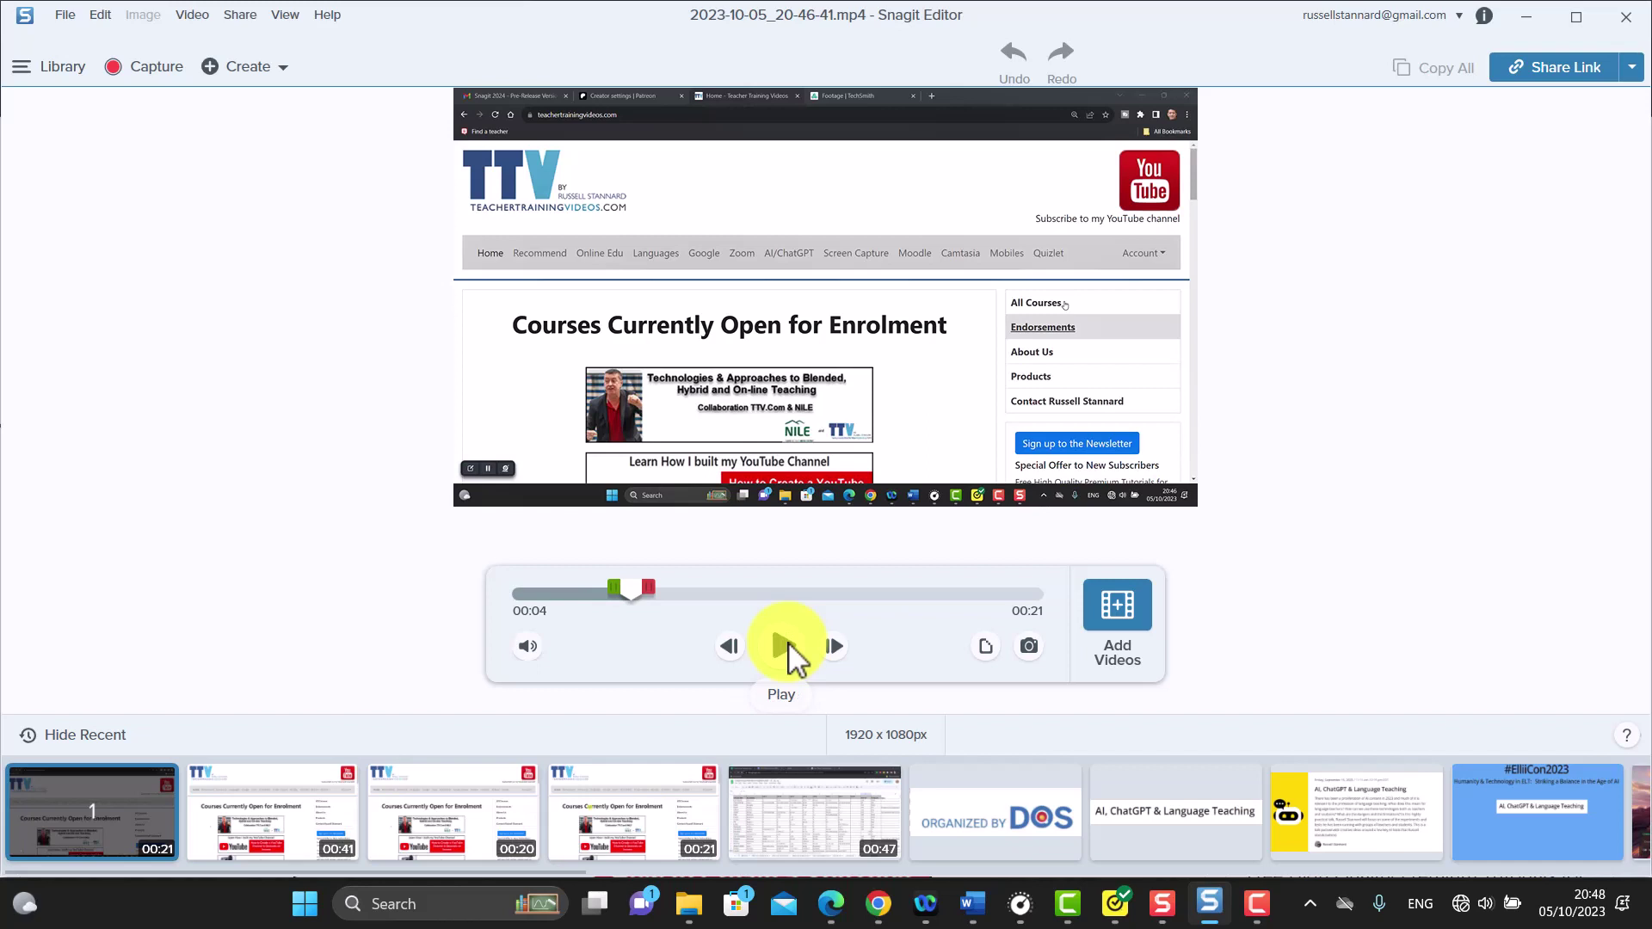
Merge 2023-10-05_20-46-41 with the 19-10-31 and 19-10-17 clips, in that order, into a 1:23 video.
{"action": "left_click", "coordinate": [1120, 604]}
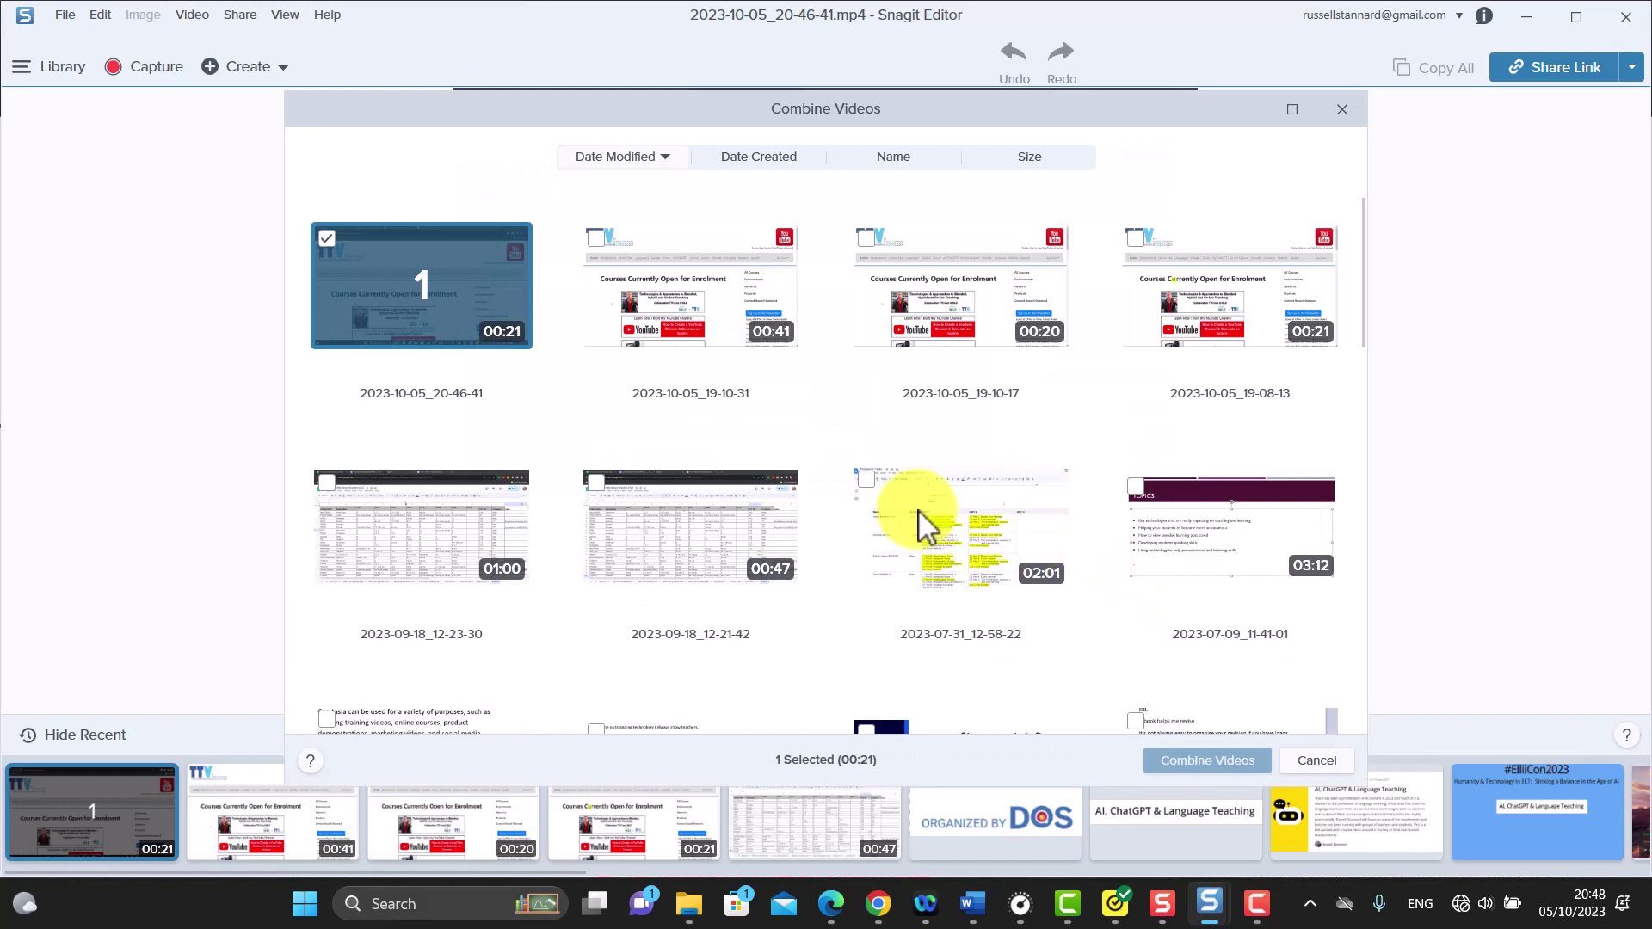
{"action": "left_click", "coordinate": [662, 315]}
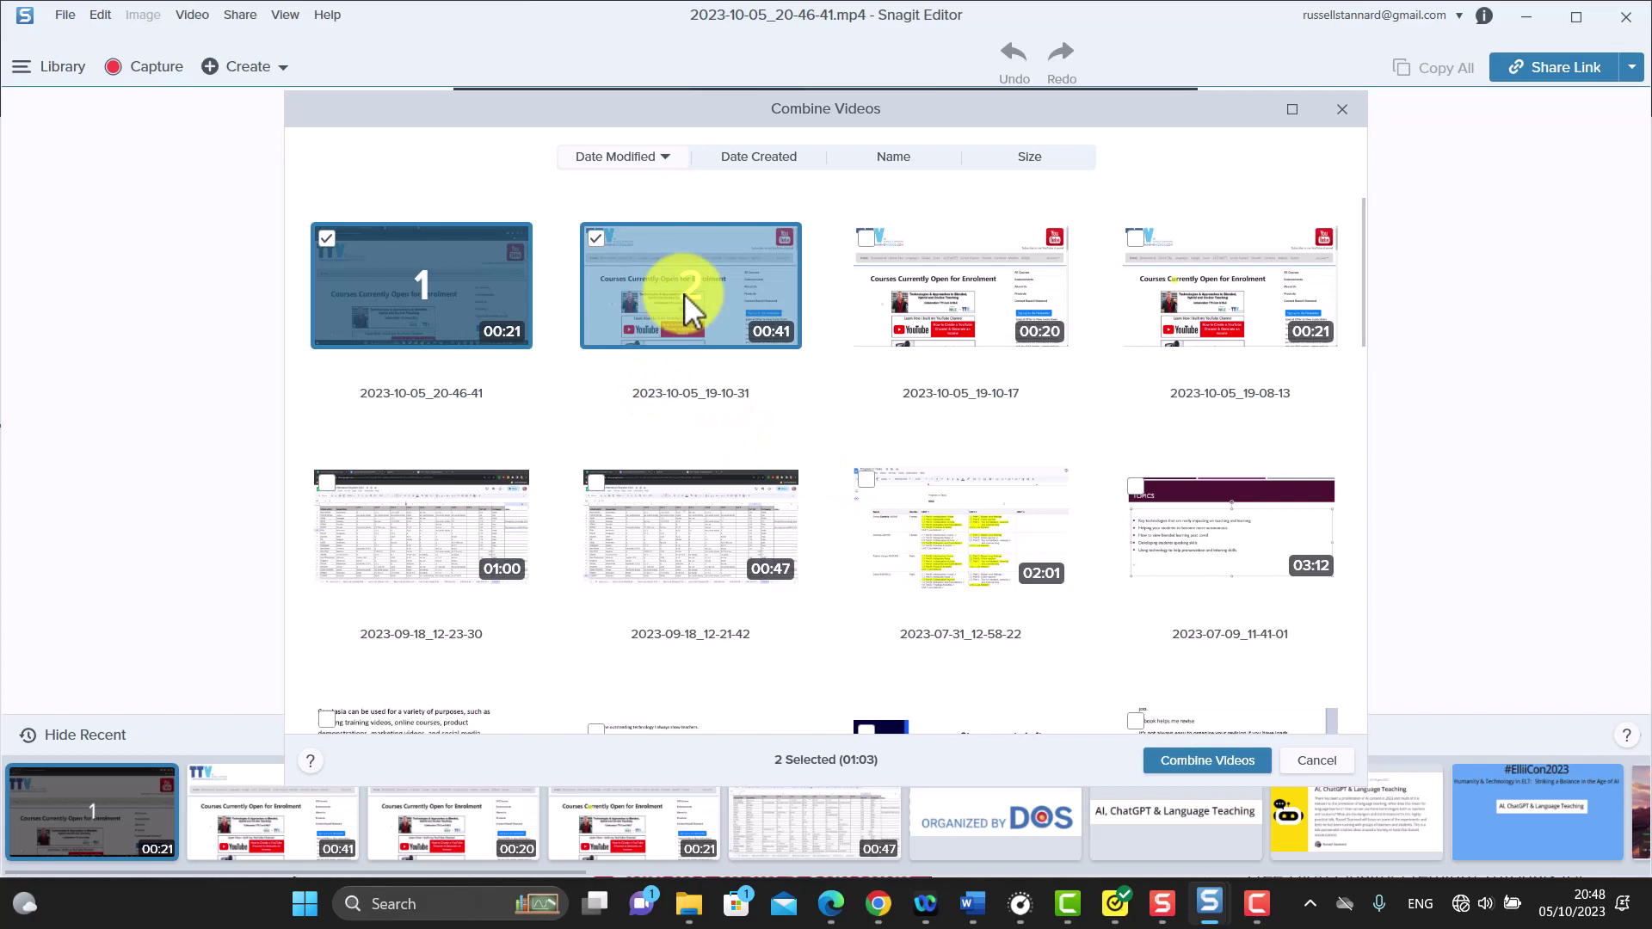
{"action": "left_click", "coordinate": [963, 316]}
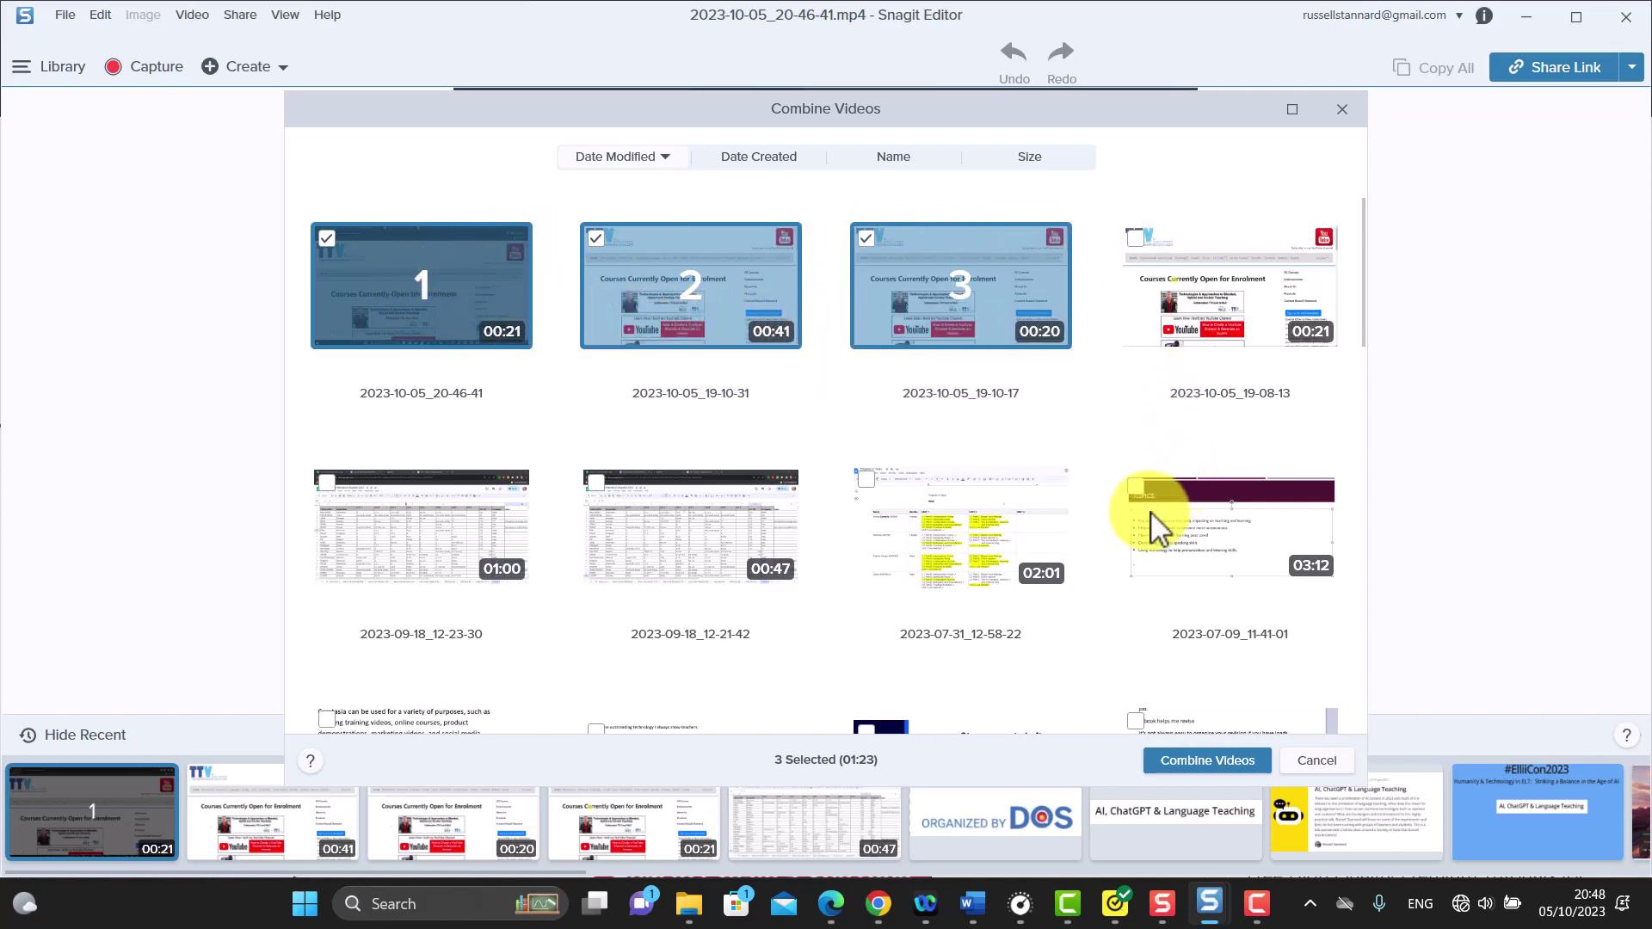
{"action": "left_click", "coordinate": [1215, 761]}
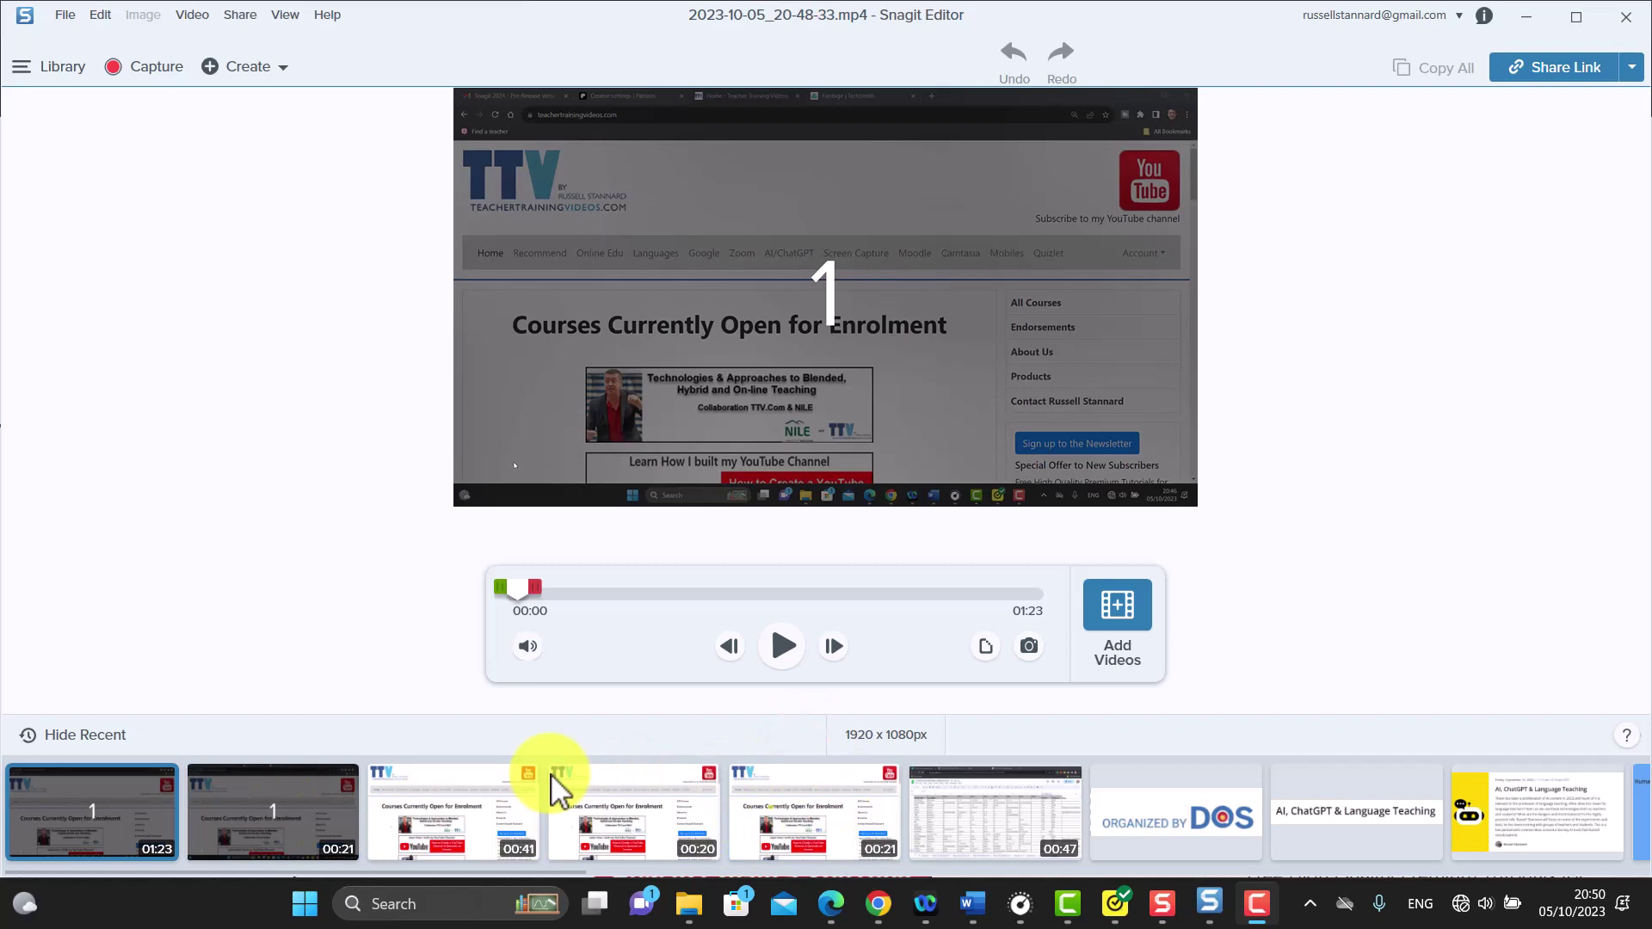
Join the 00:41 clip 19-10-31 with the 00:20 clip 19-10-17 into a 1:02 video.
{"action": "left_click", "coordinate": [447, 825]}
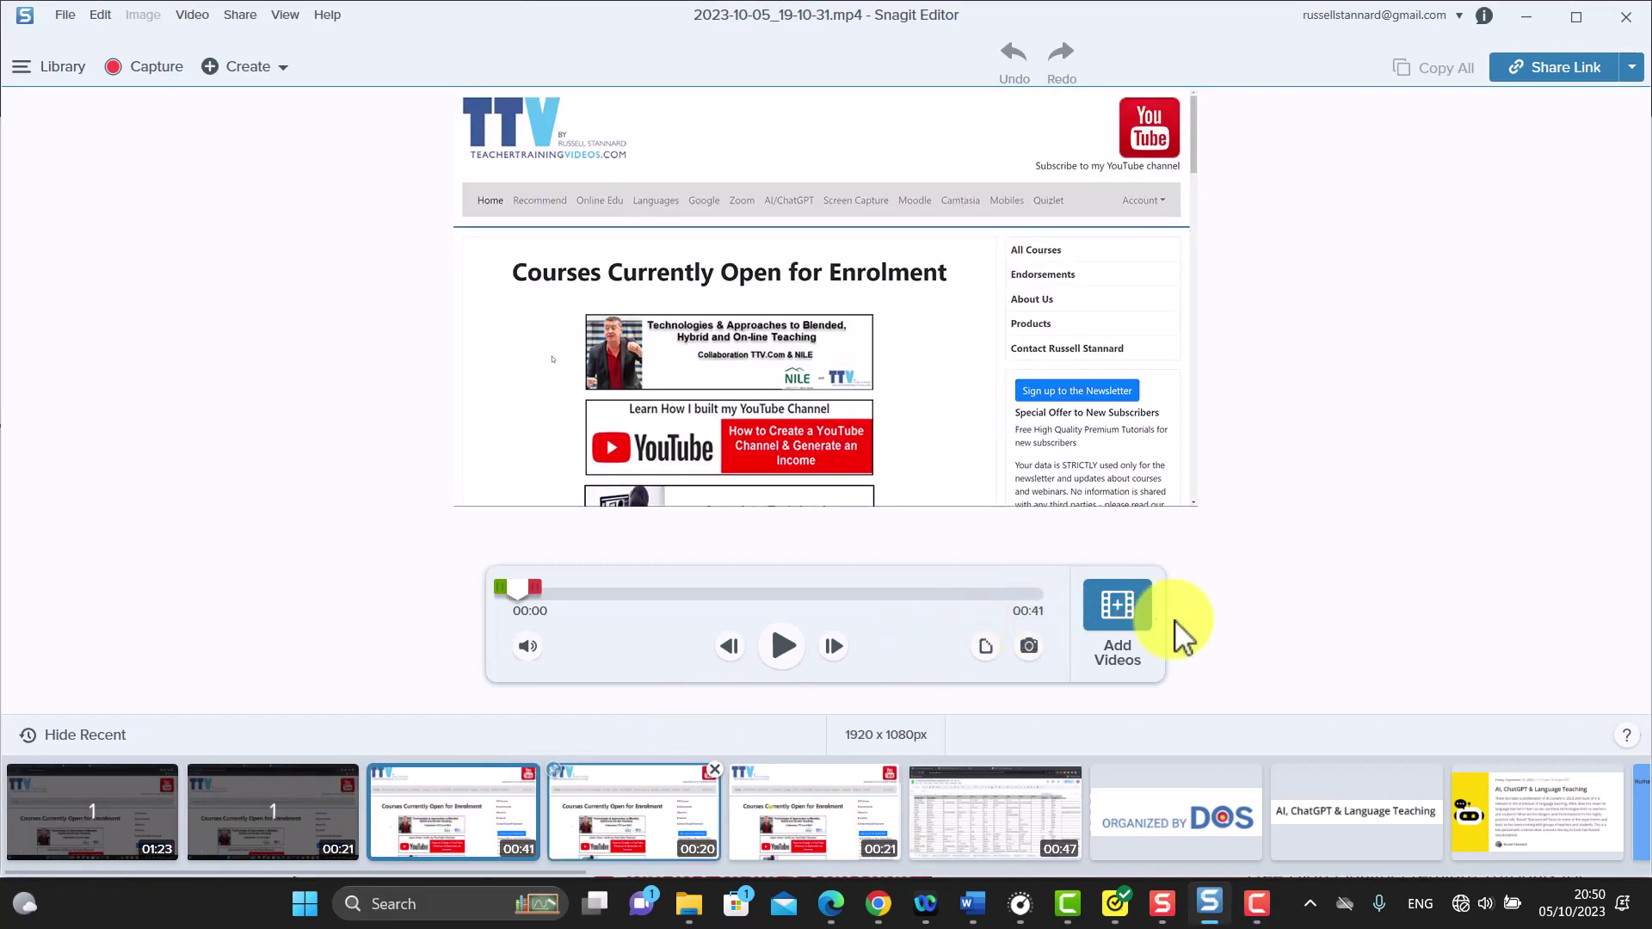
{"action": "left_click", "coordinate": [1121, 606]}
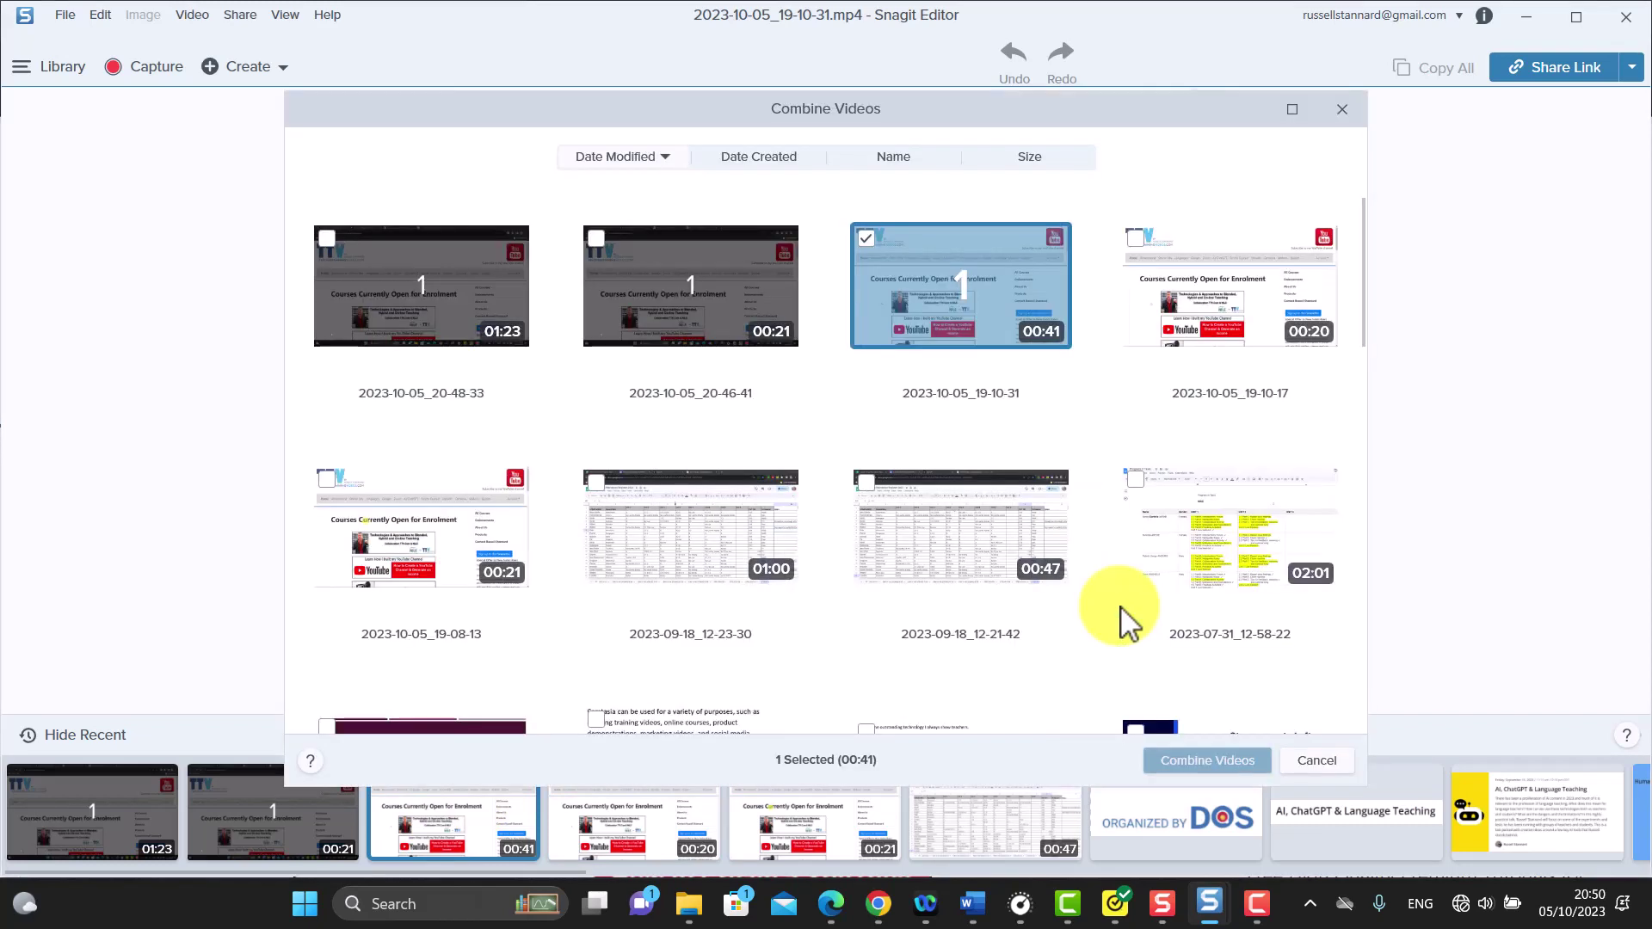
{"action": "left_click", "coordinate": [1217, 294]}
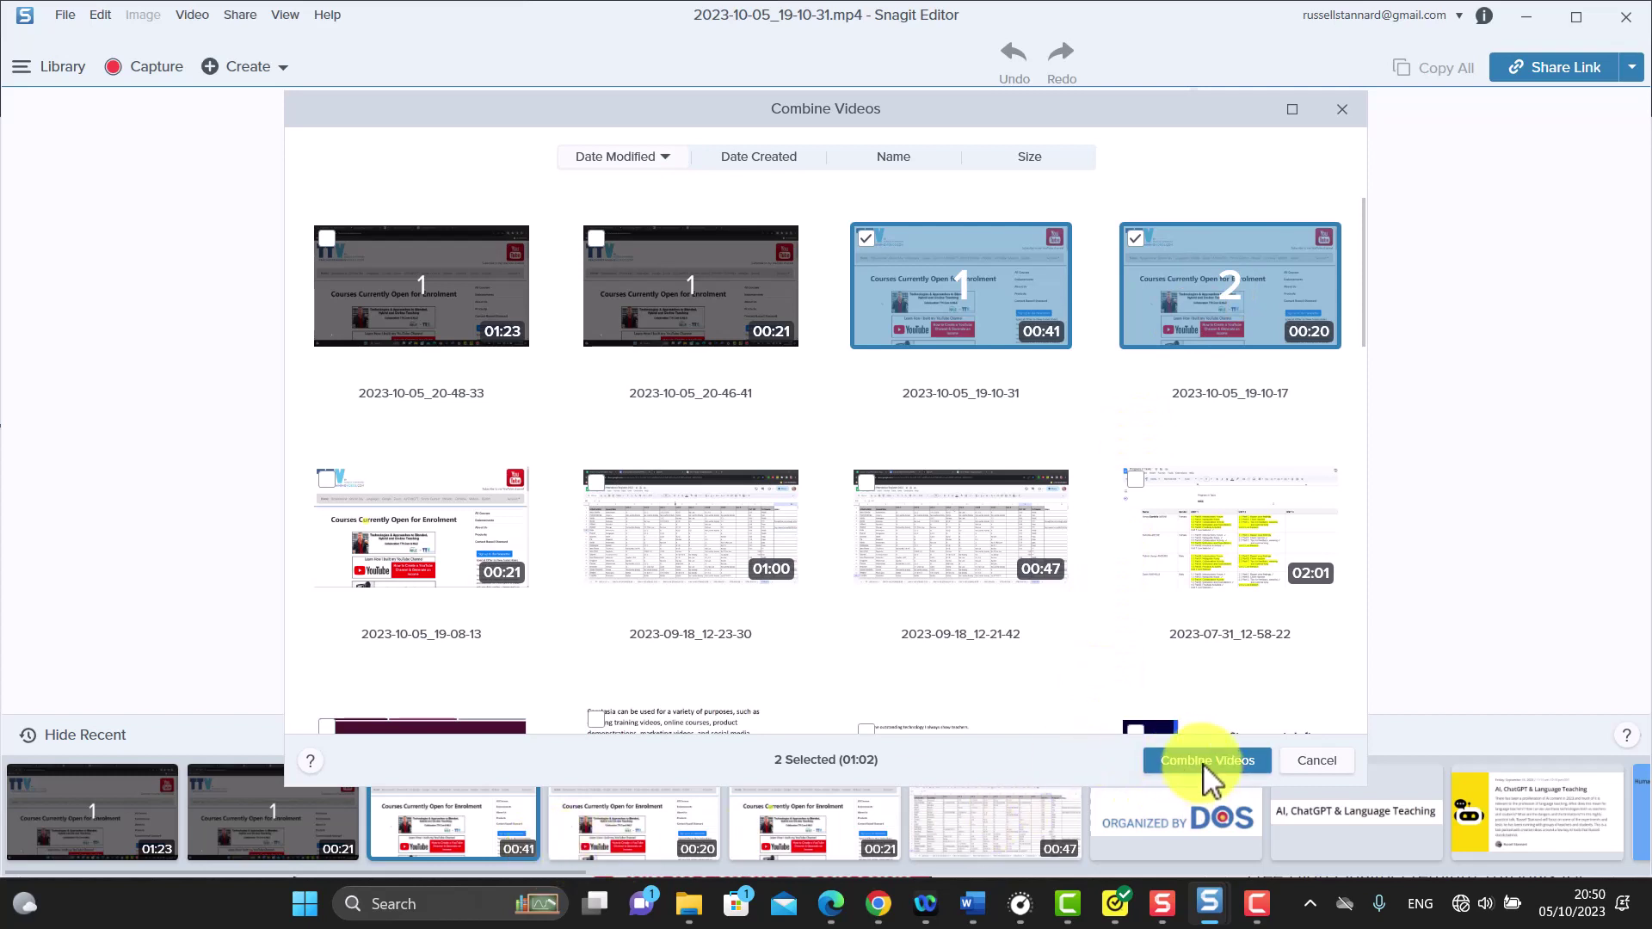
{"action": "left_click", "coordinate": [1198, 756]}
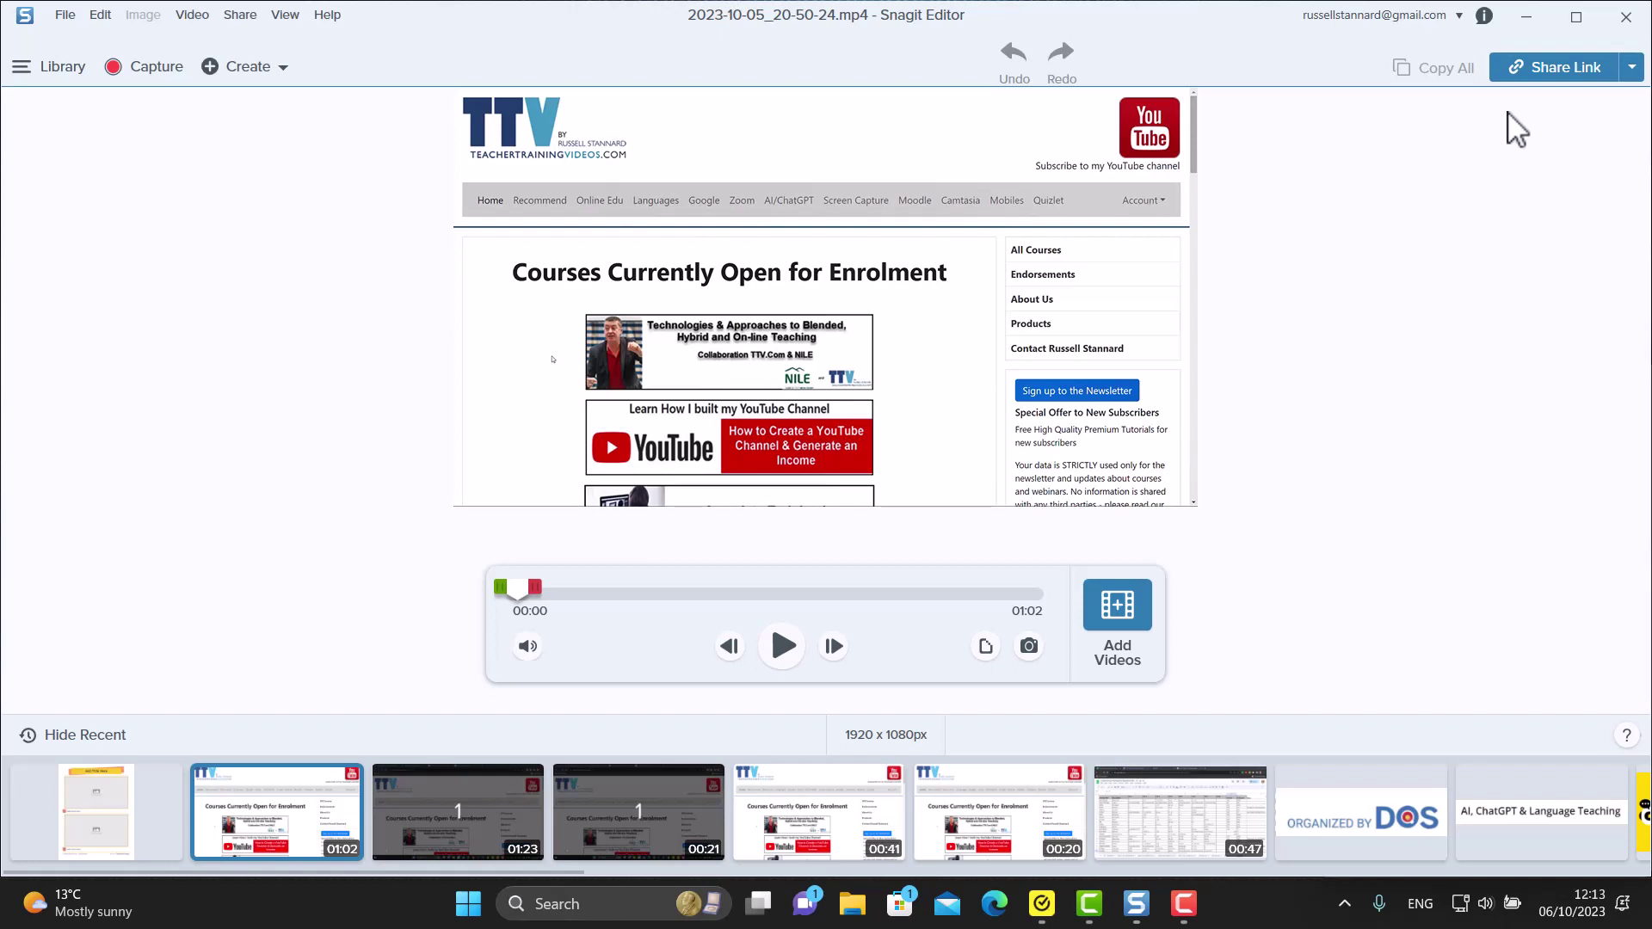
{"action": "left_click", "coordinate": [142, 74]}
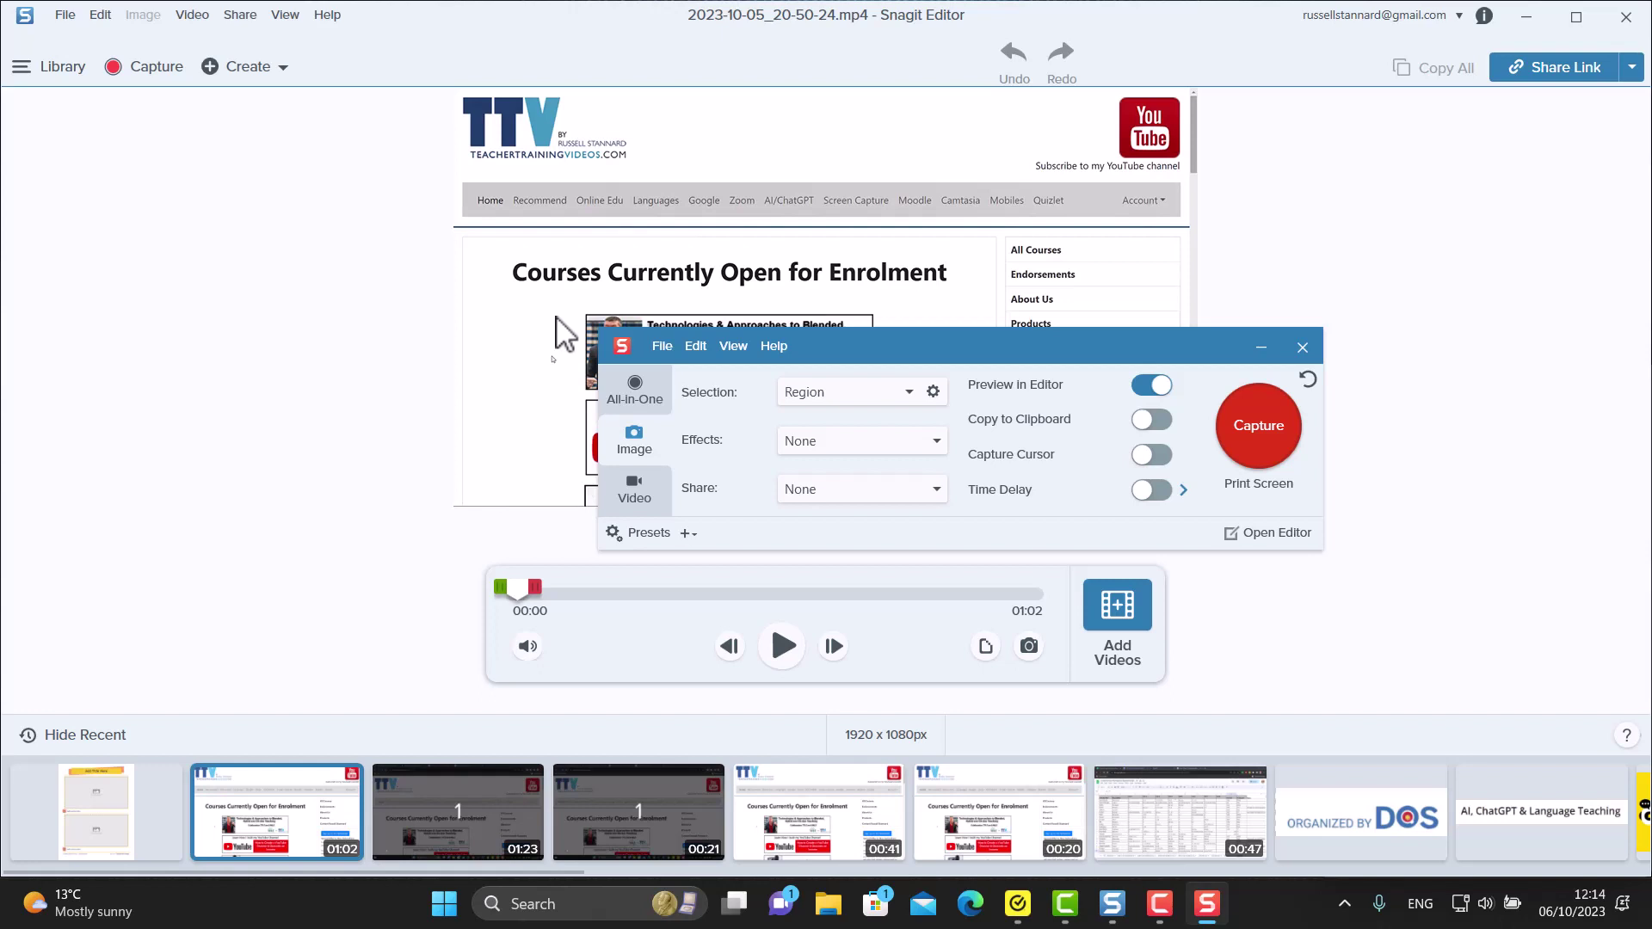
{"action": "left_click", "coordinate": [1268, 357]}
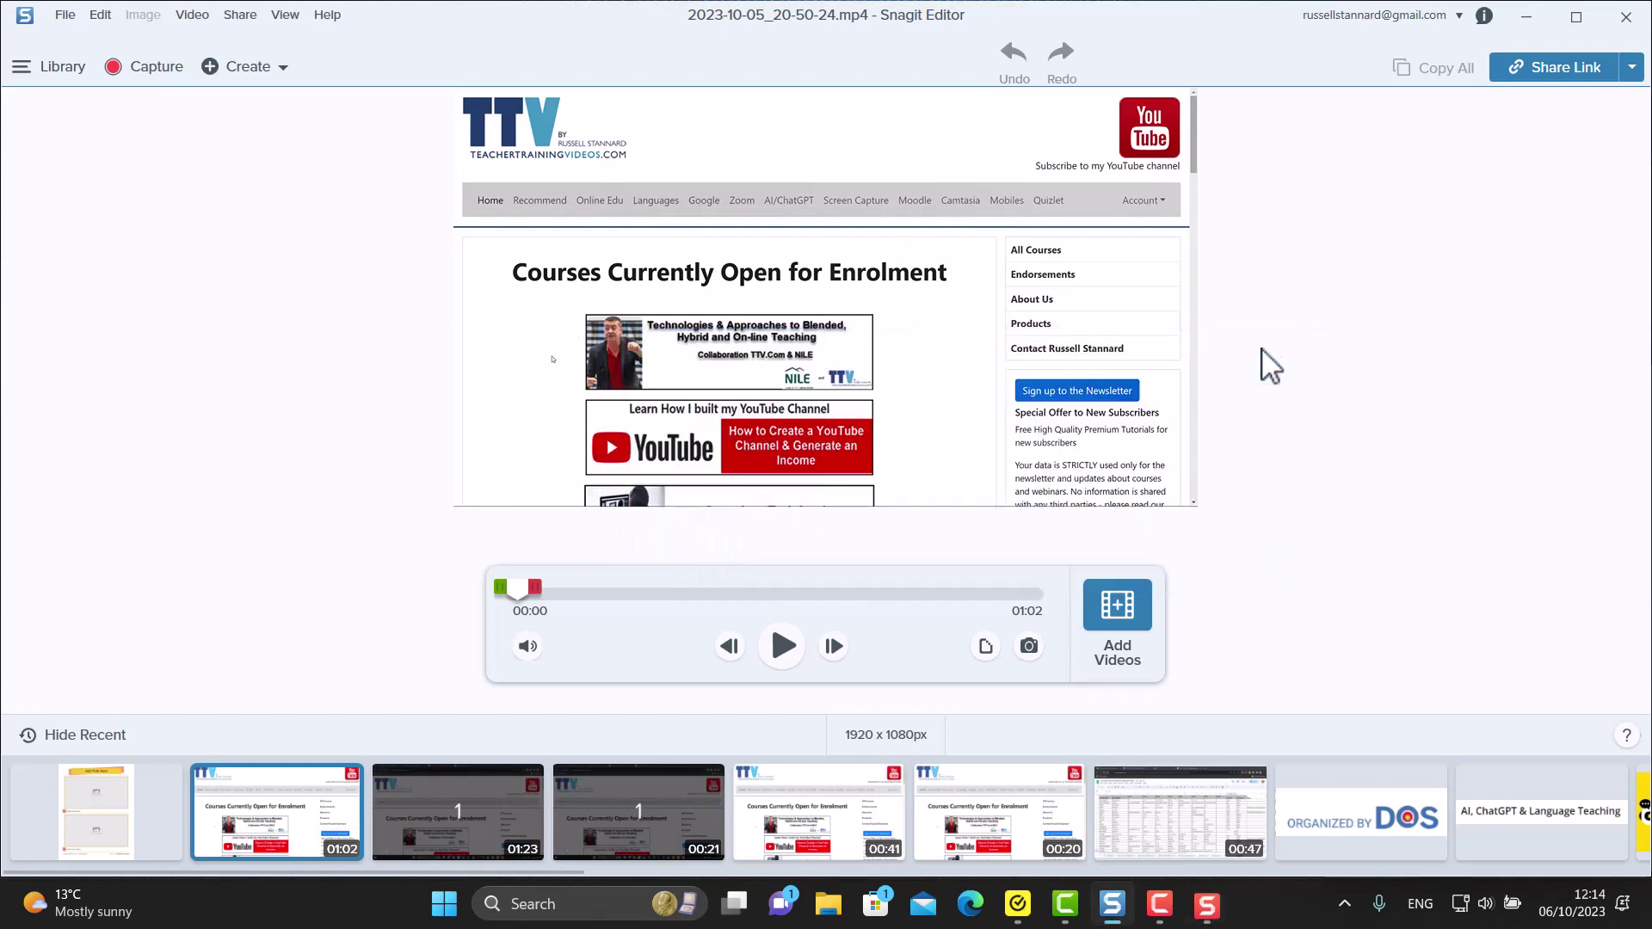
Browse the step layouts available under Create's Image from Template gallery.
{"action": "left_click", "coordinate": [283, 69]}
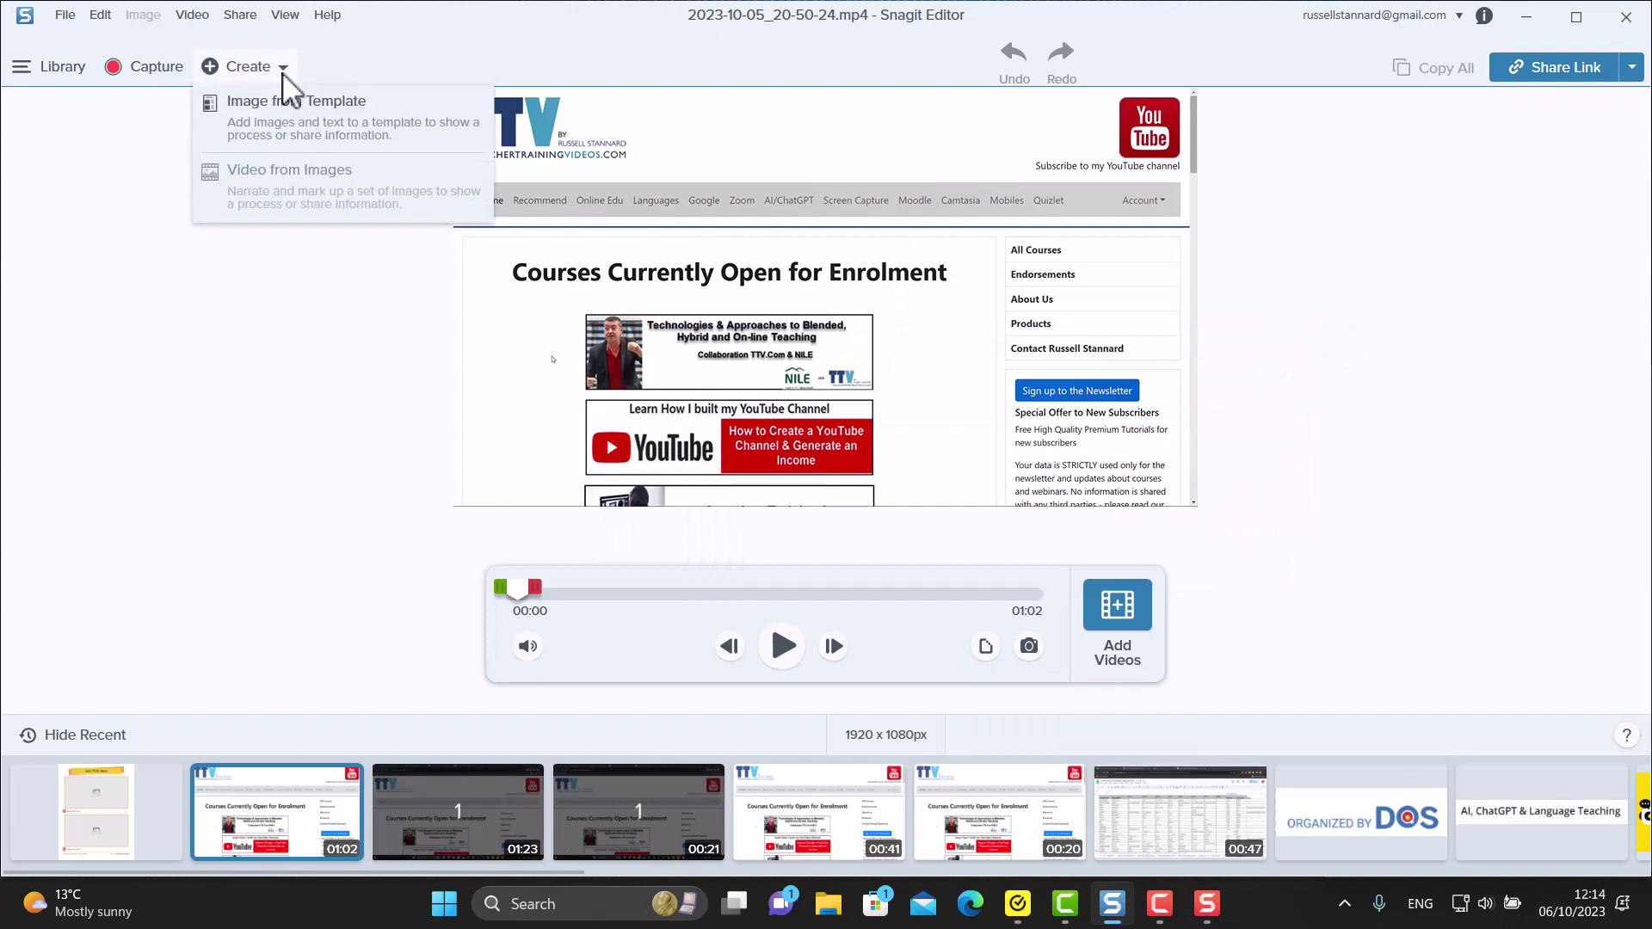
{"action": "left_click", "coordinate": [258, 110]}
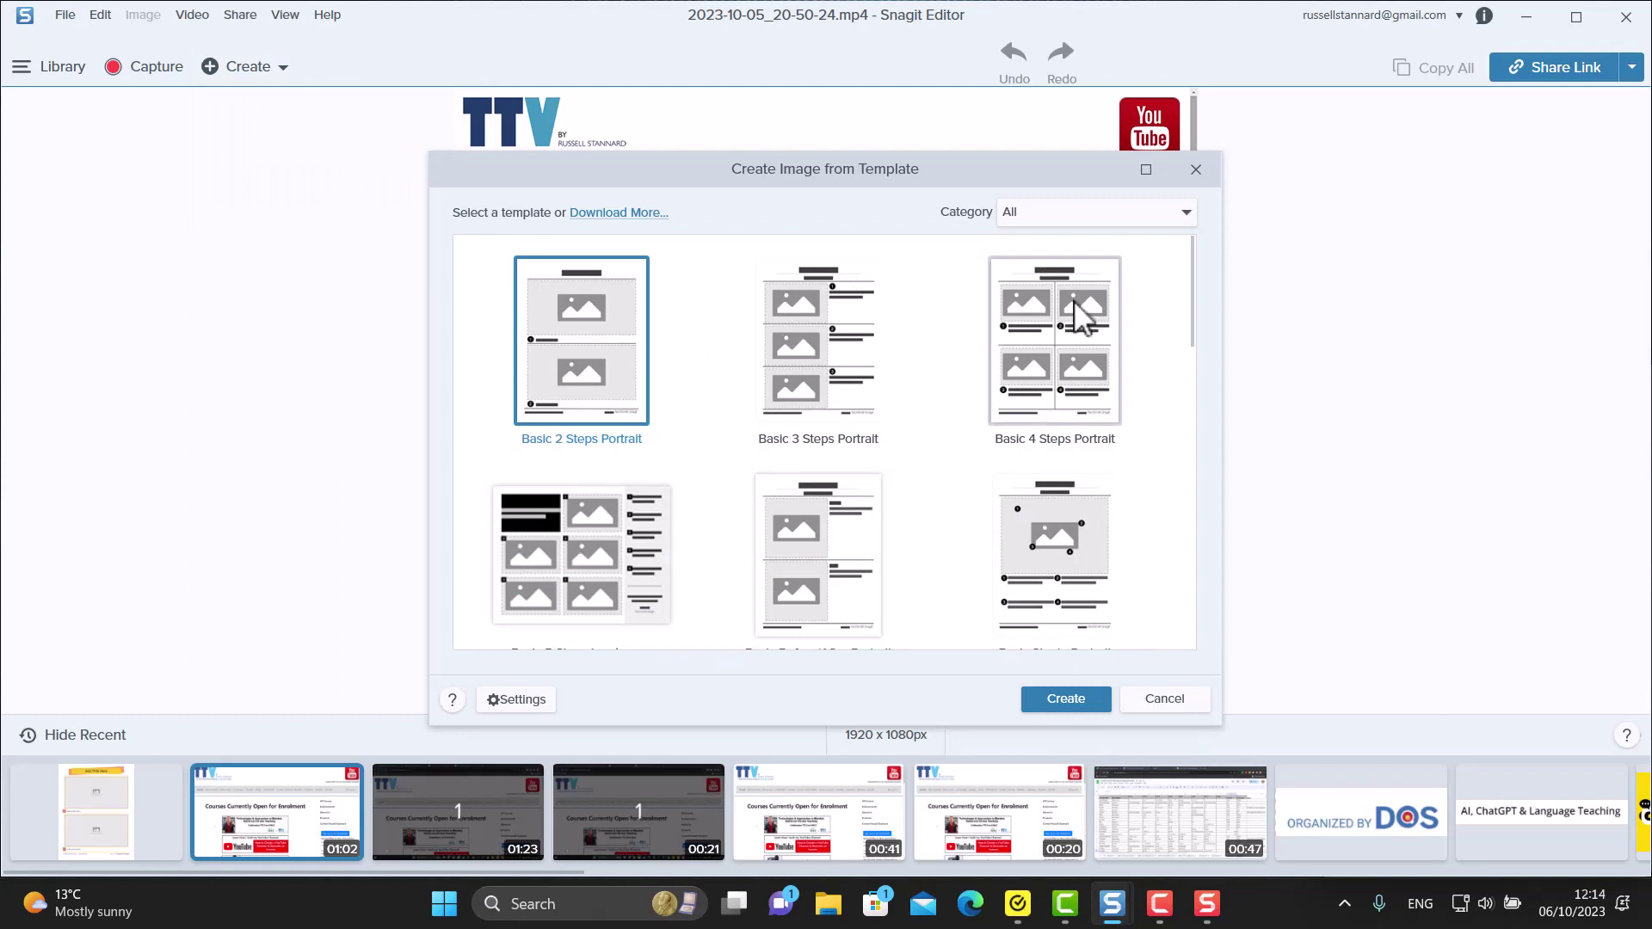
{"action": "left_click_drag", "start_coordinate": [1192, 296], "coordinate": [1184, 531]}
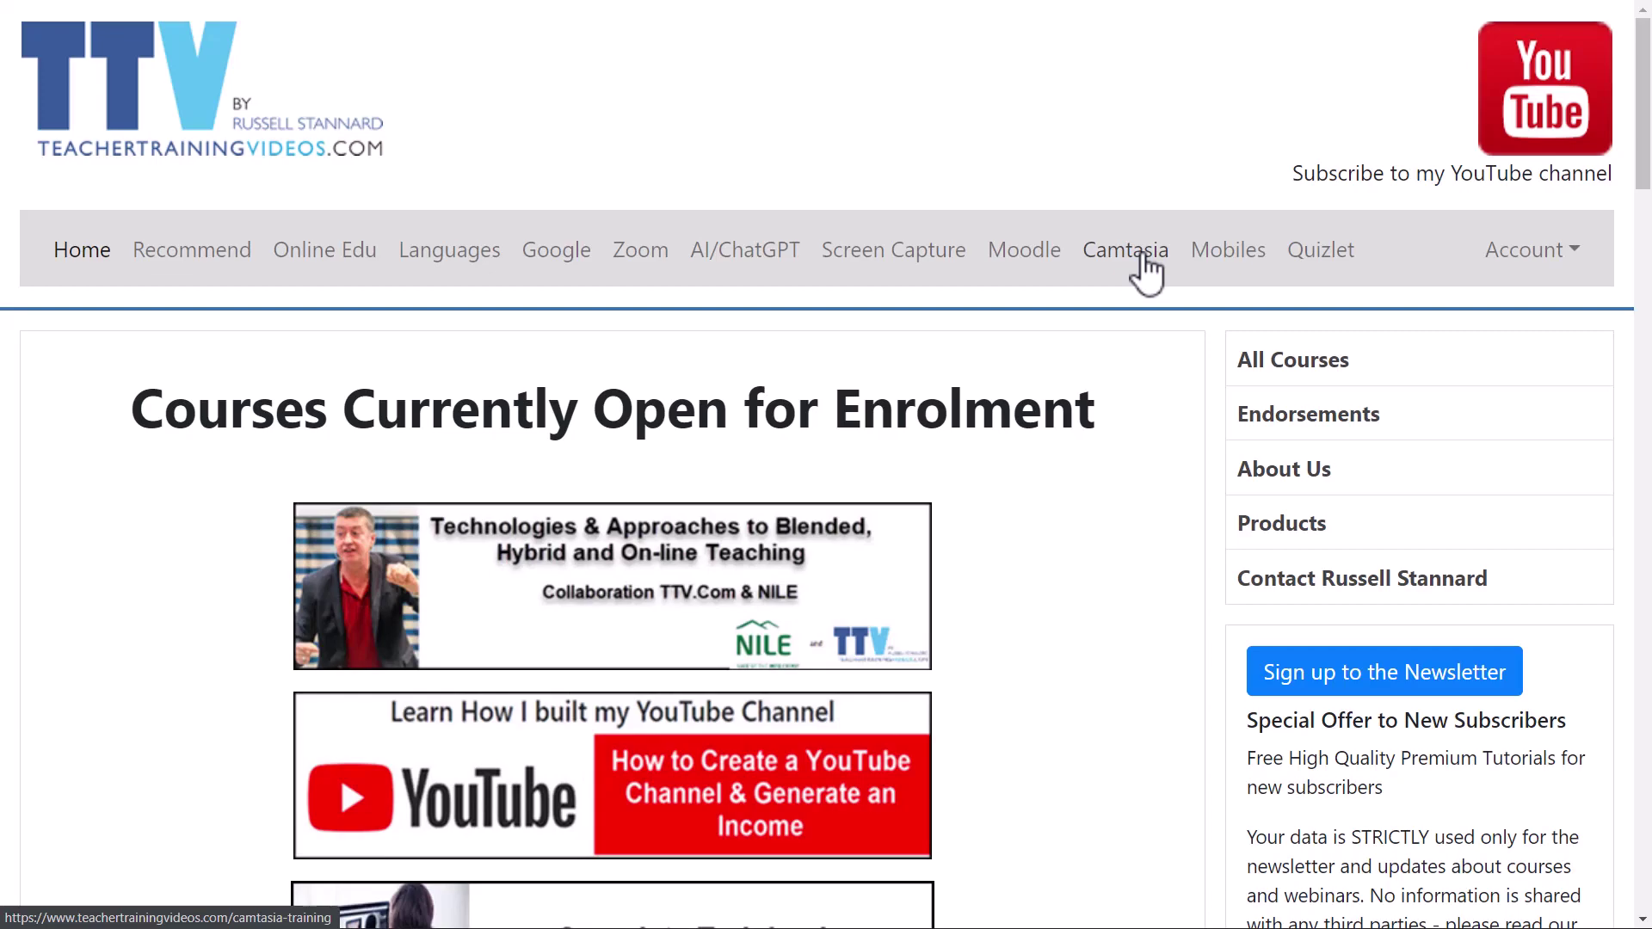
{"action": "mouse_move", "coordinate": [1643, 160]}
{"action": "left_mouse_down"}
{"action": "mouse_move", "coordinate": [1646, 348]}
{"action": "mouse_move", "coordinate": [1645, 172]}
{"action": "left_mouse_up"}
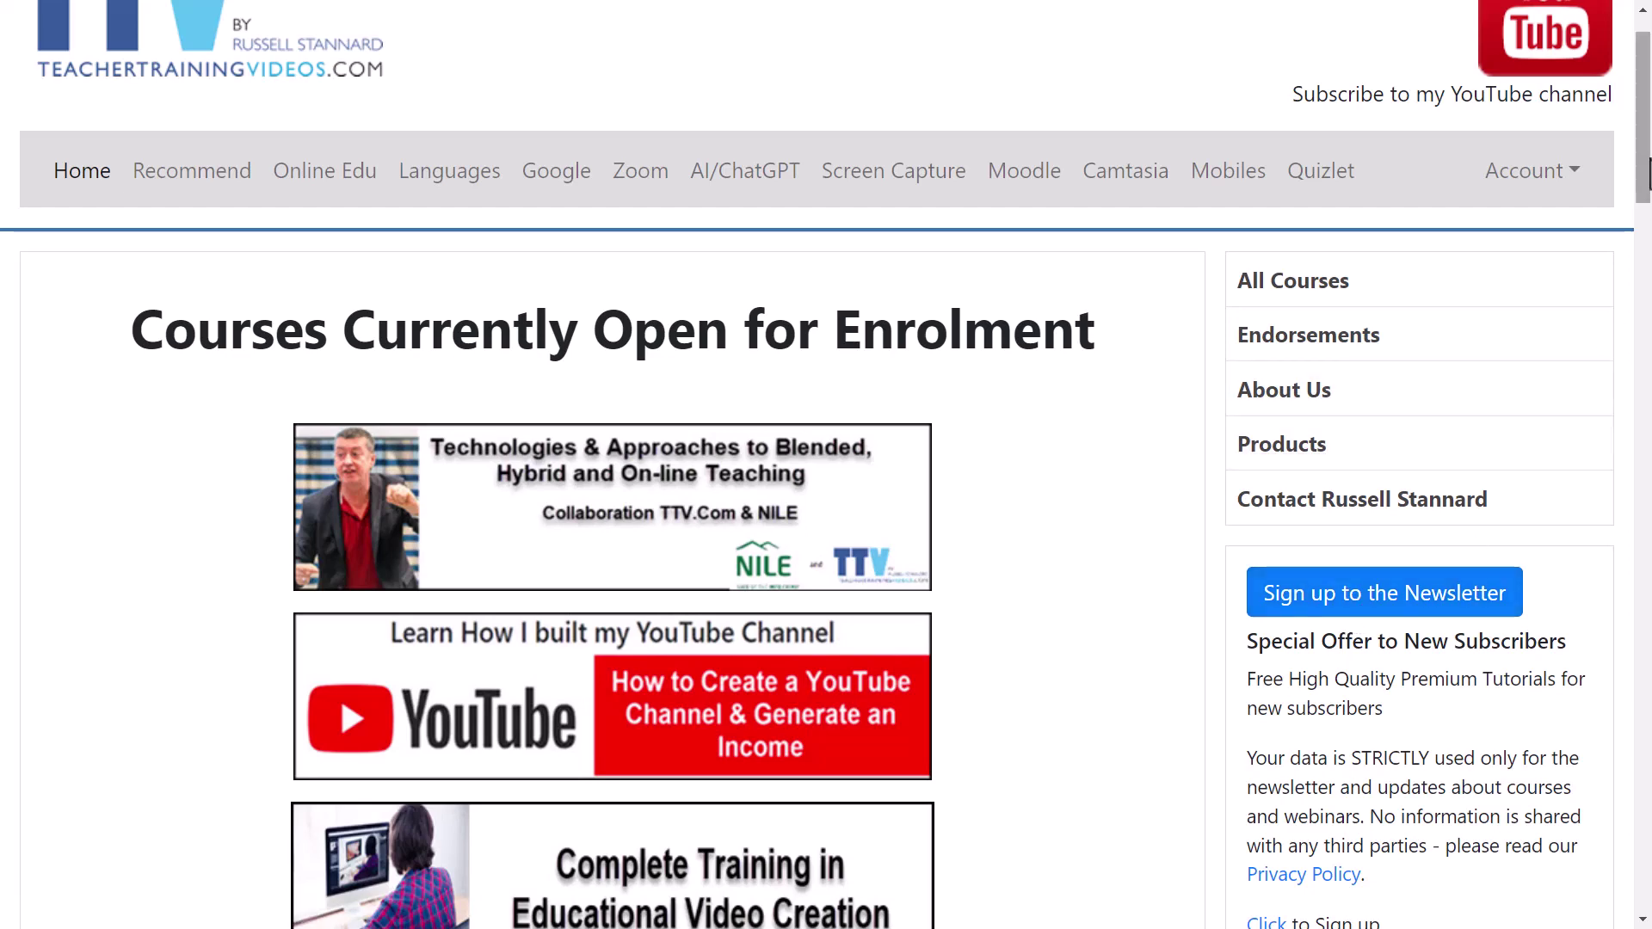
{"action": "mouse_move", "coordinate": [1641, 172]}
{"action": "left_mouse_down"}
{"action": "mouse_move", "coordinate": [1643, 298]}
{"action": "mouse_move", "coordinate": [1648, 167]}
{"action": "left_mouse_up"}
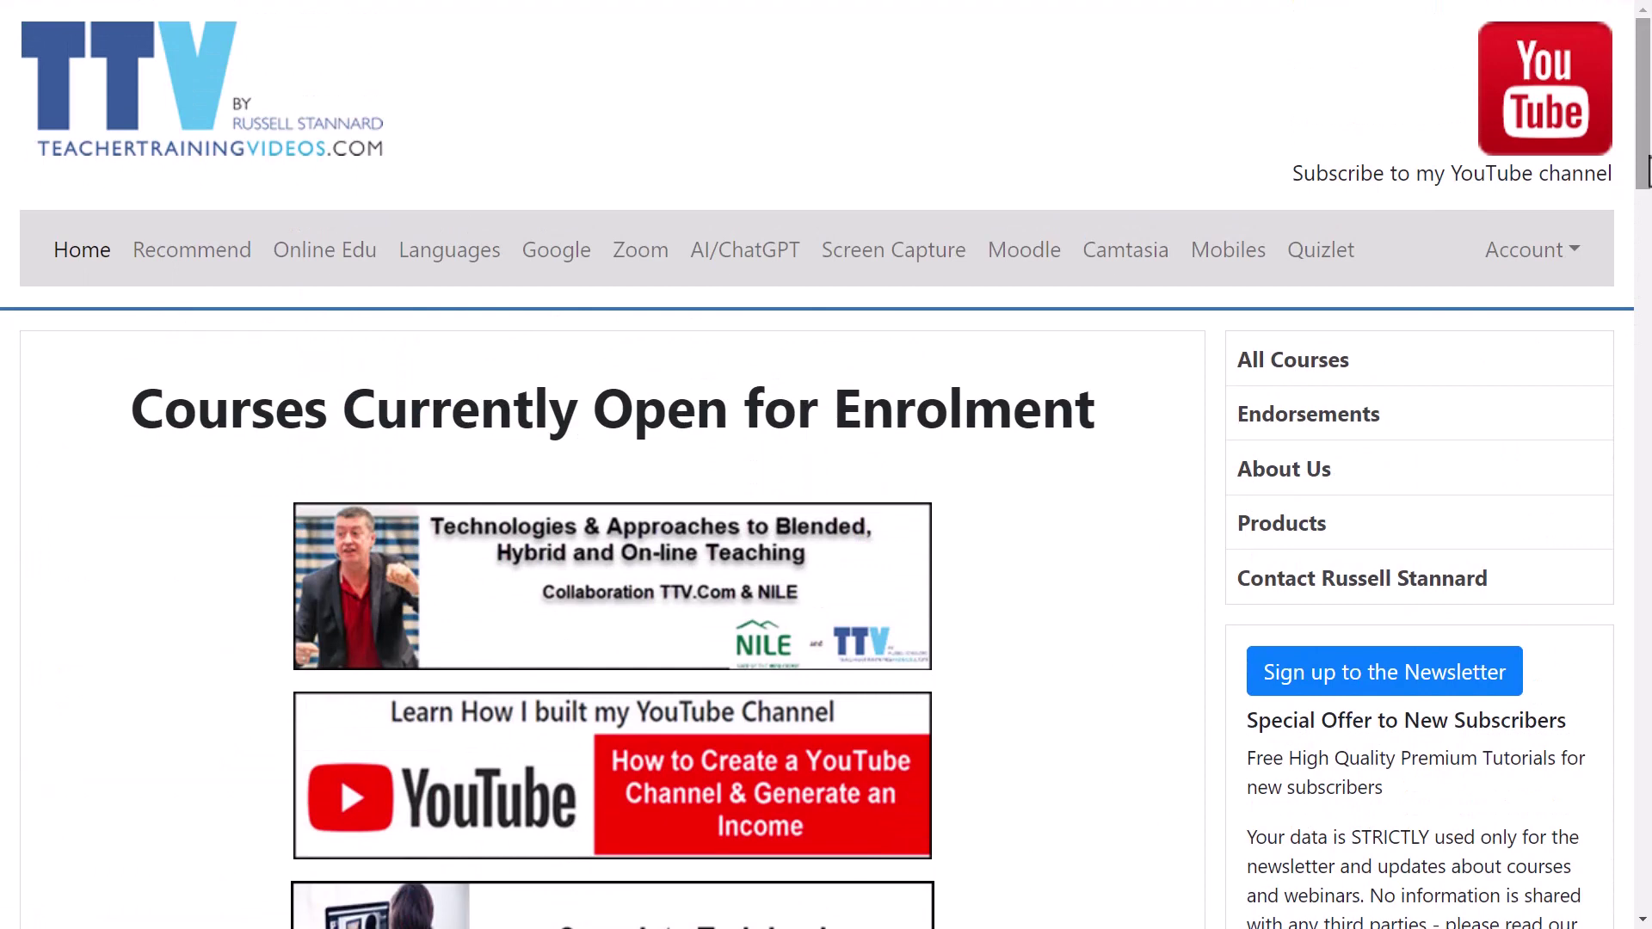